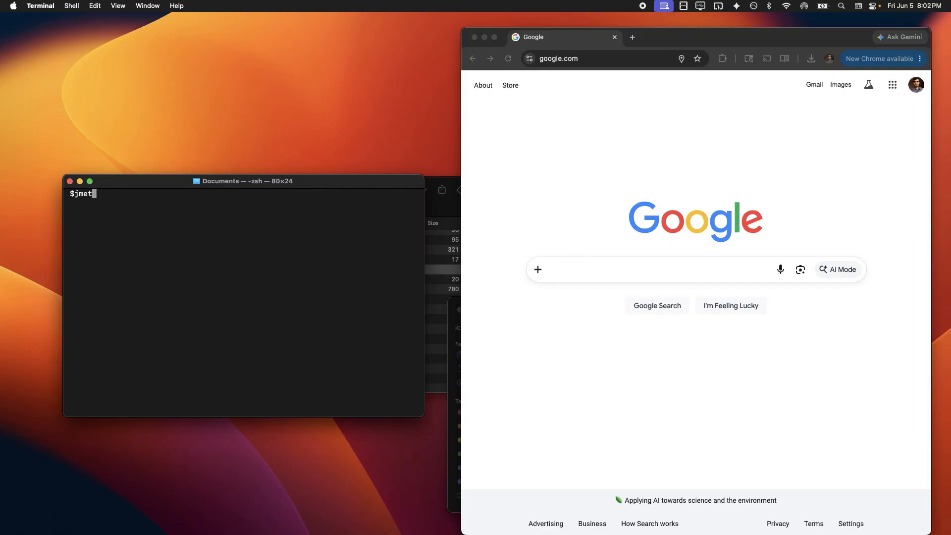
Run the jmeter command in Terminal to start the Apache JMeter 5.6.3 GUI
key("Return")
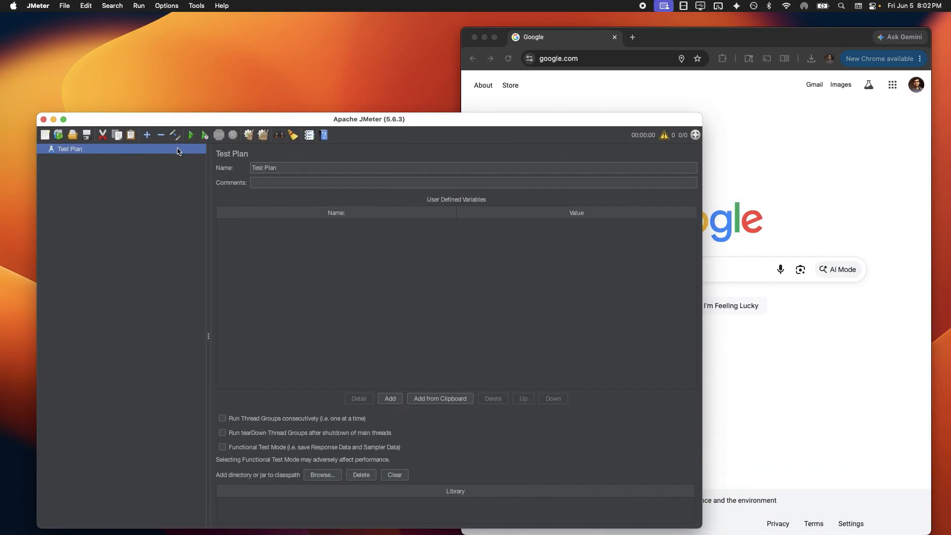
right_click(177, 155)
mouse_move(191, 157)
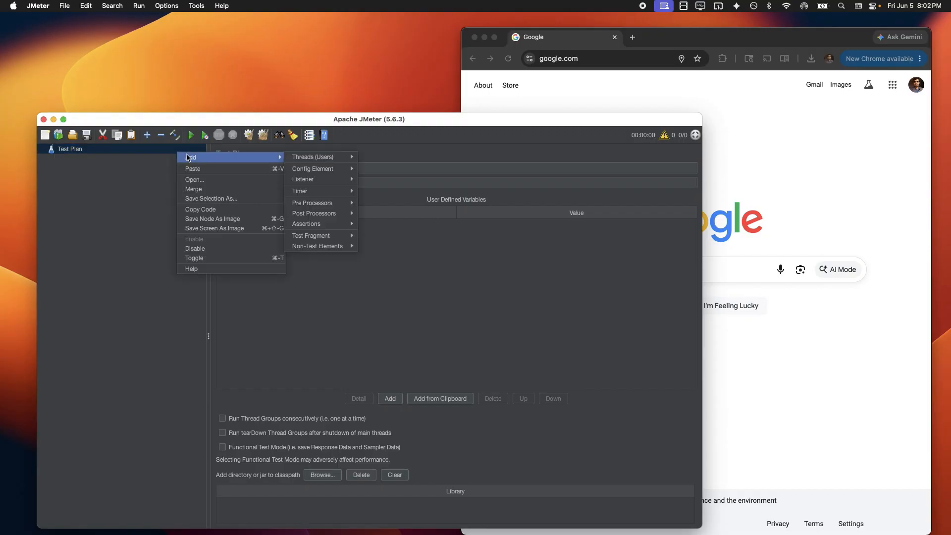
mouse_move(306, 159)
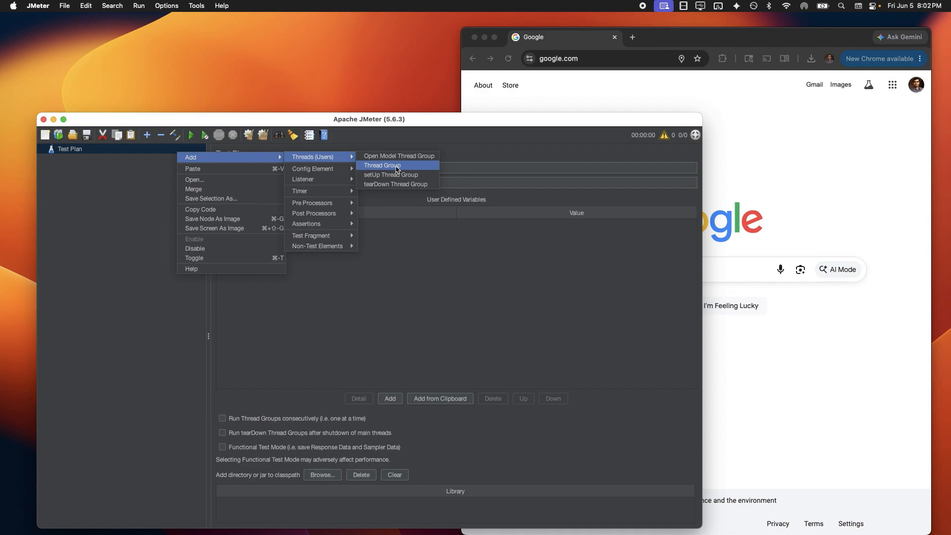
left_click(242, 316)
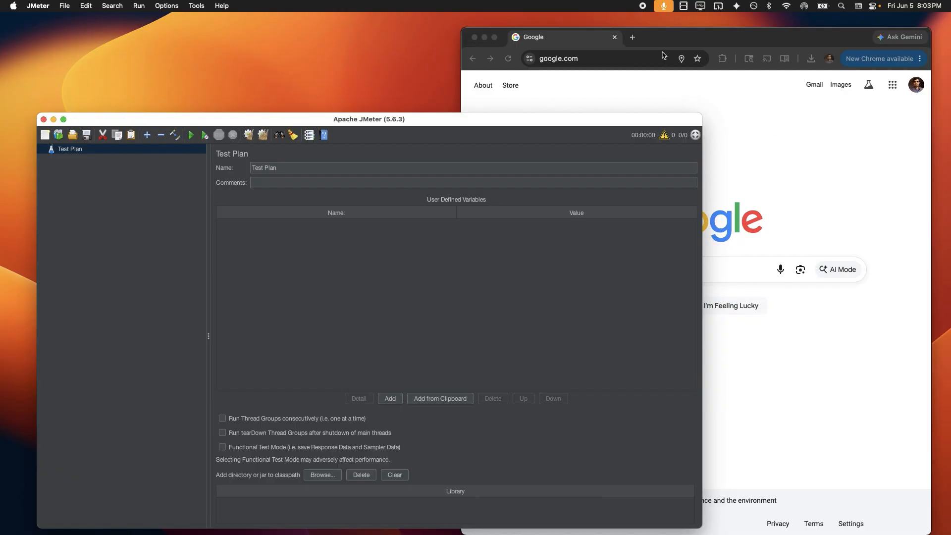
Open jmeter-plugins.org's Install page in a new Chrome tab and move the window aside
left_click(632, 37)
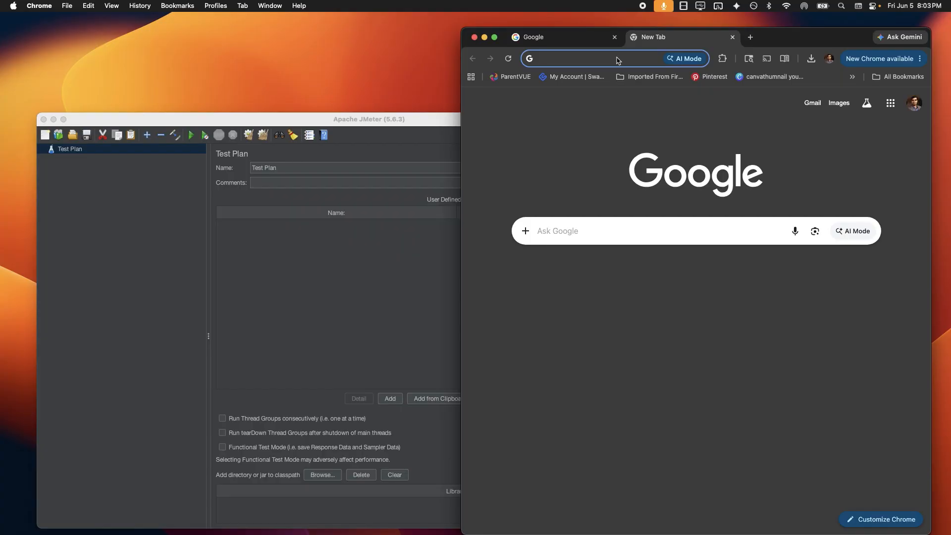
type("jm")
key("Return")
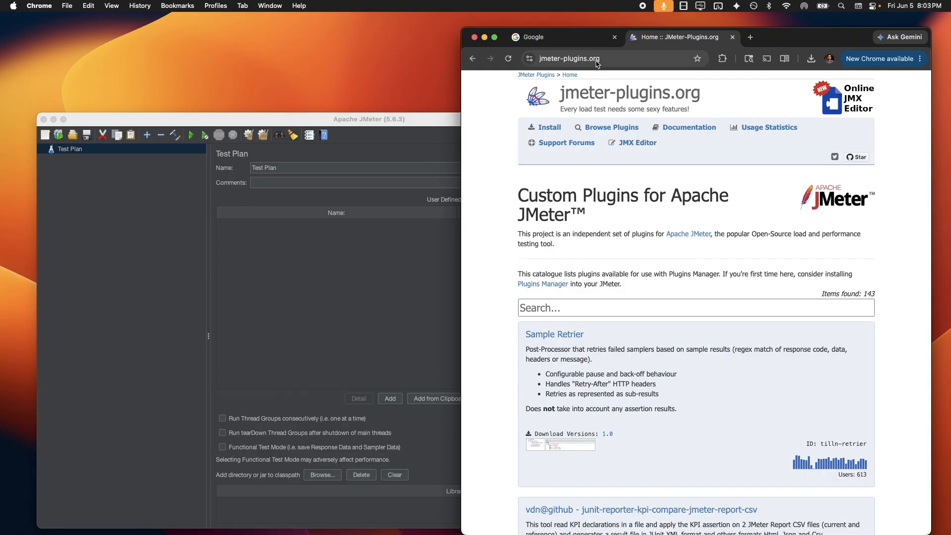
left_click(551, 128)
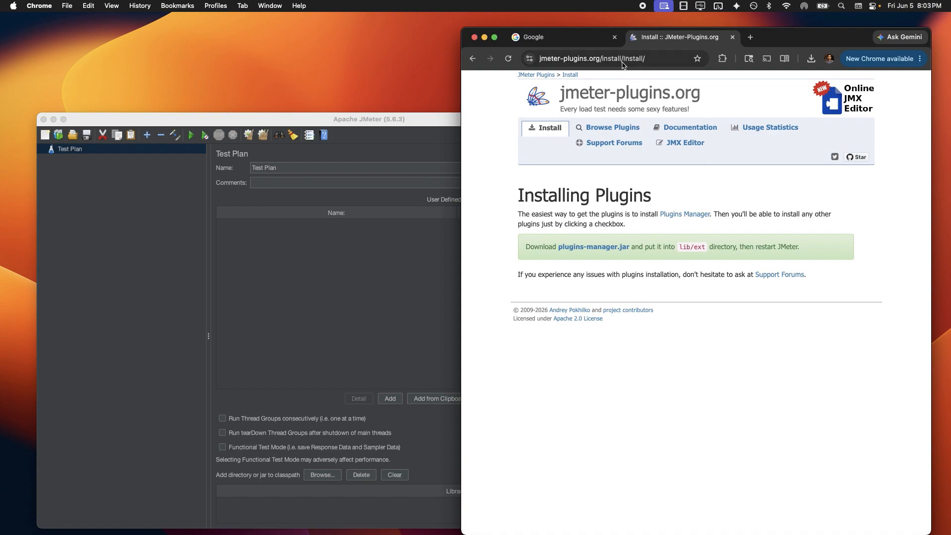
left_click_drag(780, 37, 445, 134)
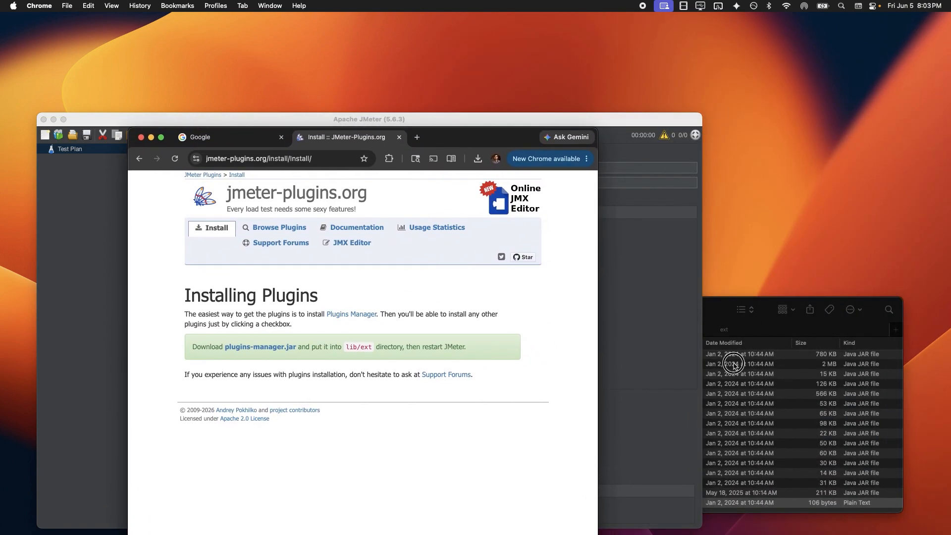
Rearrange the windows, moving JMeter out of the way and Chrome to the right
left_click(735, 364)
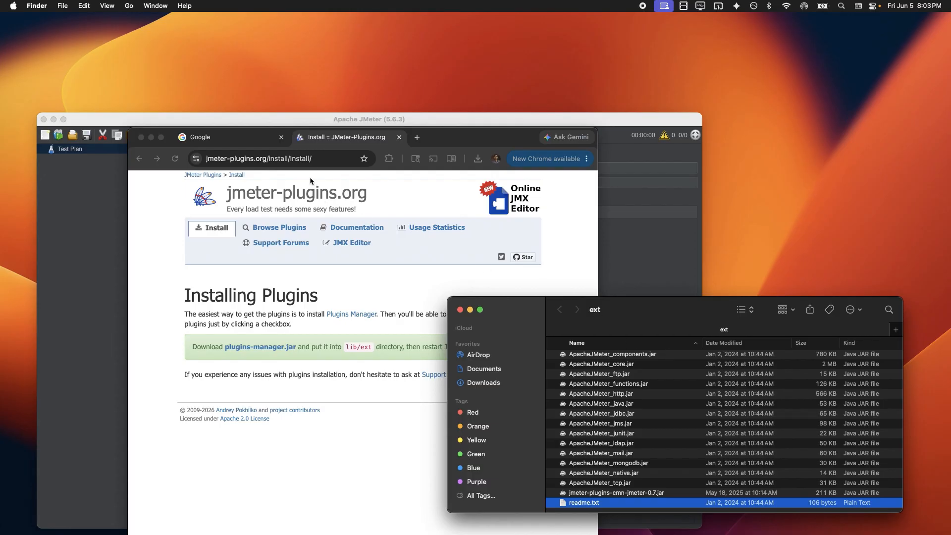
left_click_drag(288, 123, 455, 345)
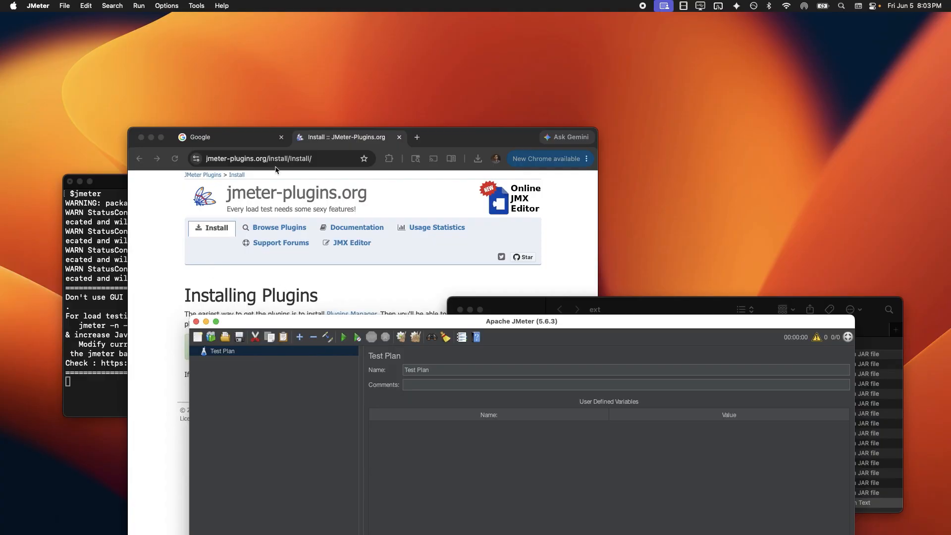
left_click(452, 141)
left_click_drag(452, 141, 797, 148)
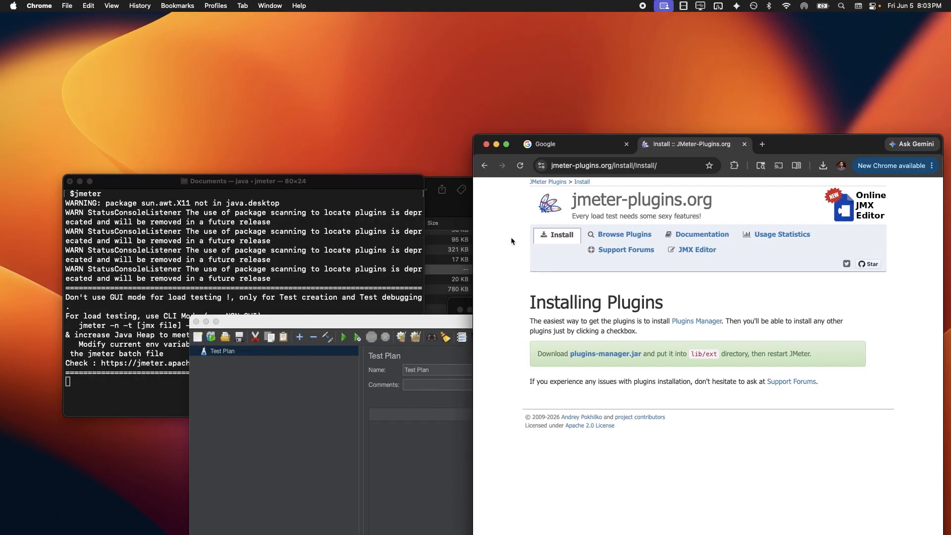
left_click(470, 250)
In Finder, expand the 5.6.3 folder's lib and select its ext subfolder
scroll(238, 268, "up", 10)
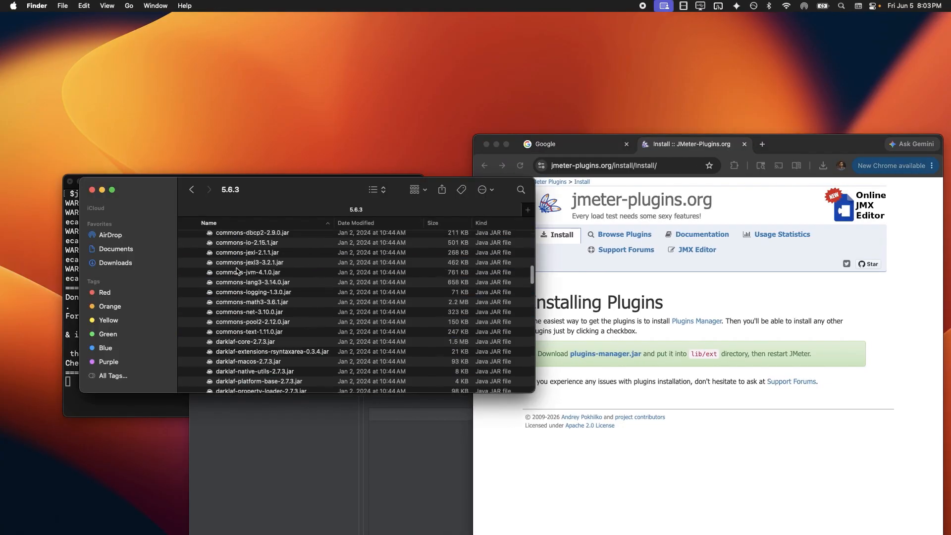
scroll(236, 272, "up", 8)
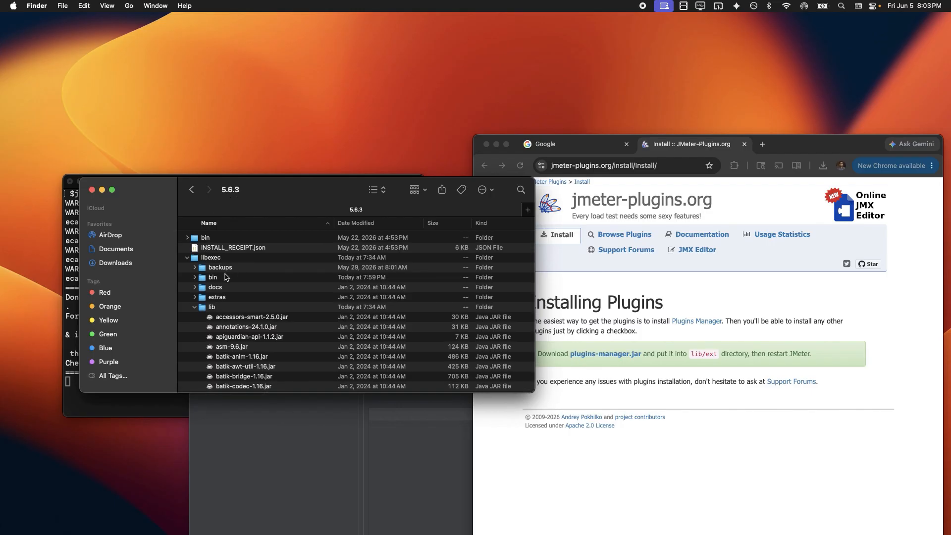
scroll(225, 277, "down", 2)
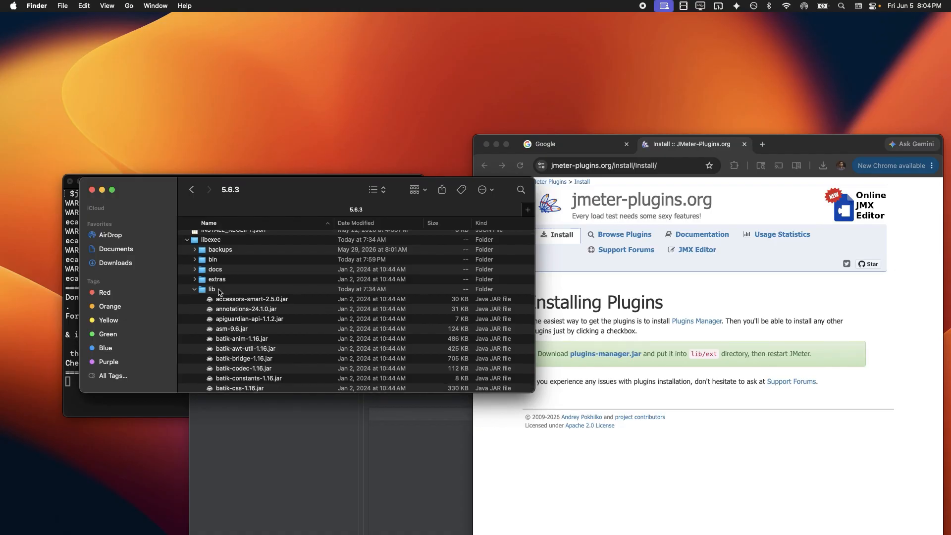
left_click(221, 290)
scroll(246, 307, "down", 10)
scroll(246, 311, "down", 15)
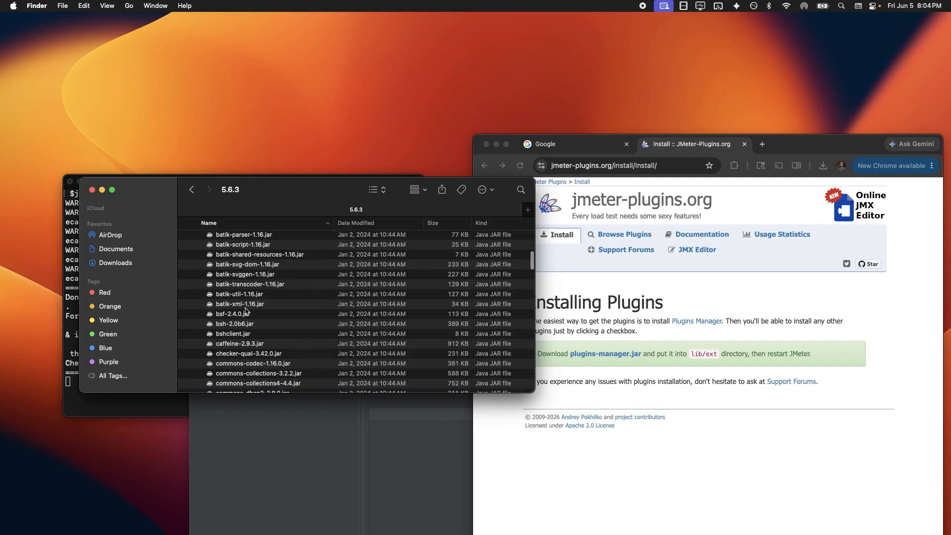
scroll(249, 311, "down", 5)
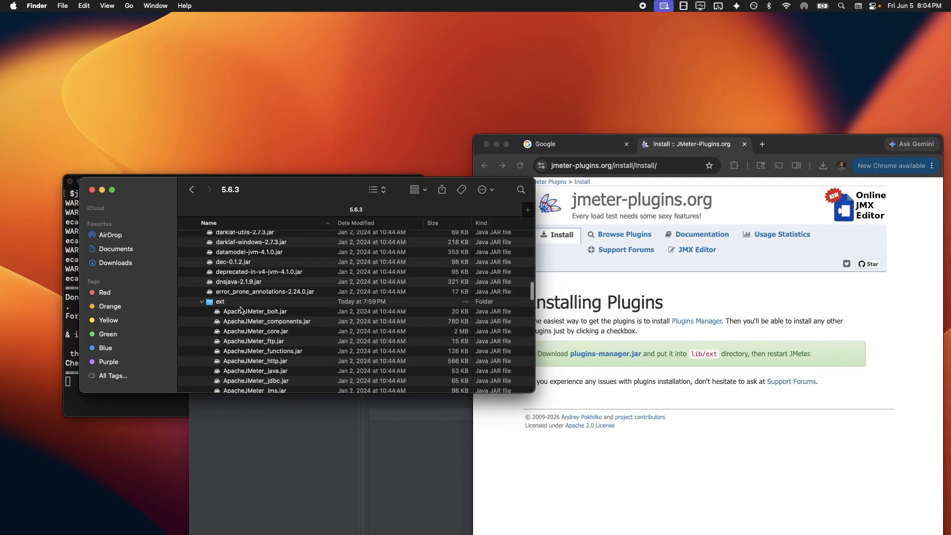
left_click(234, 302)
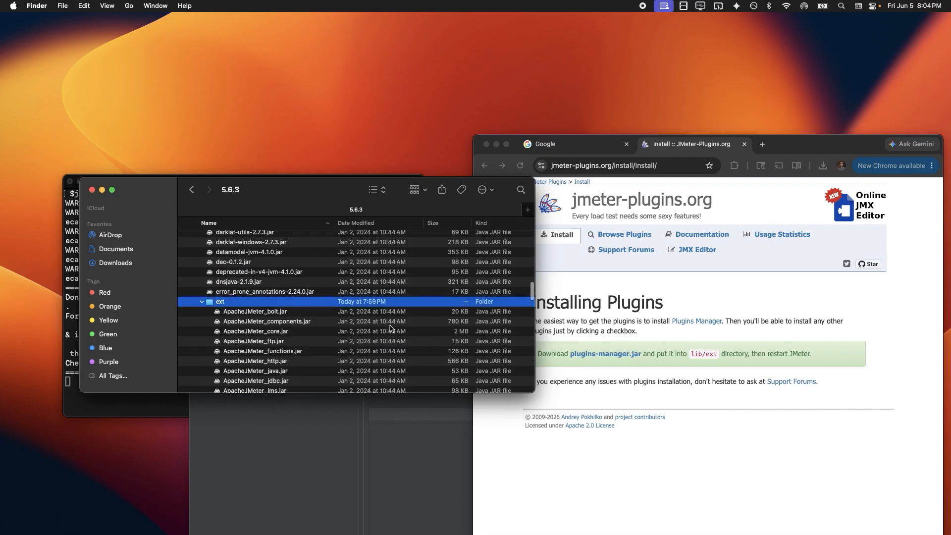
left_click(714, 357)
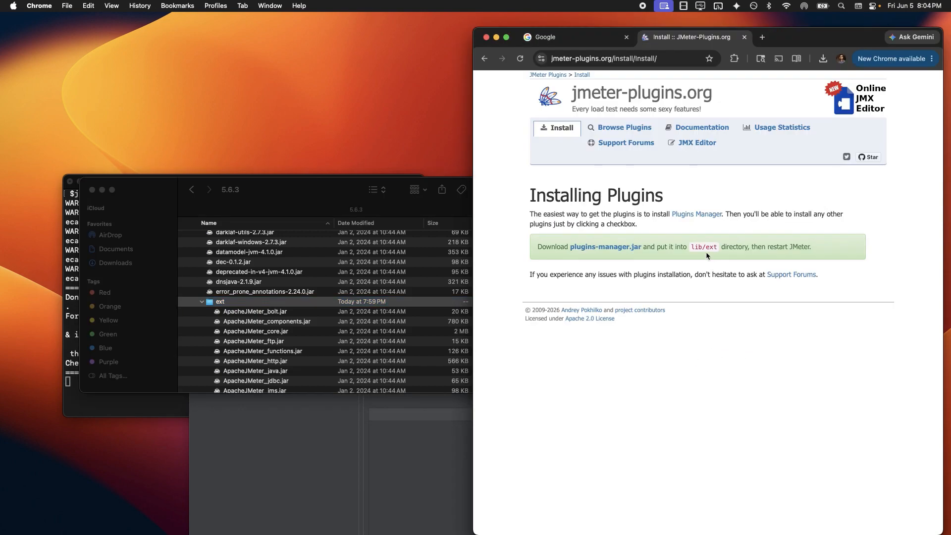
Note the lib/ext destination path and check Chrome's downloads for the plugins manager jar
left_click_drag(714, 249, 691, 248)
left_click(822, 59)
left_click(775, 87)
Paste jmeter-plugins-manager-1.12.jar into the ext folder and confirm it is listed
left_click(256, 331)
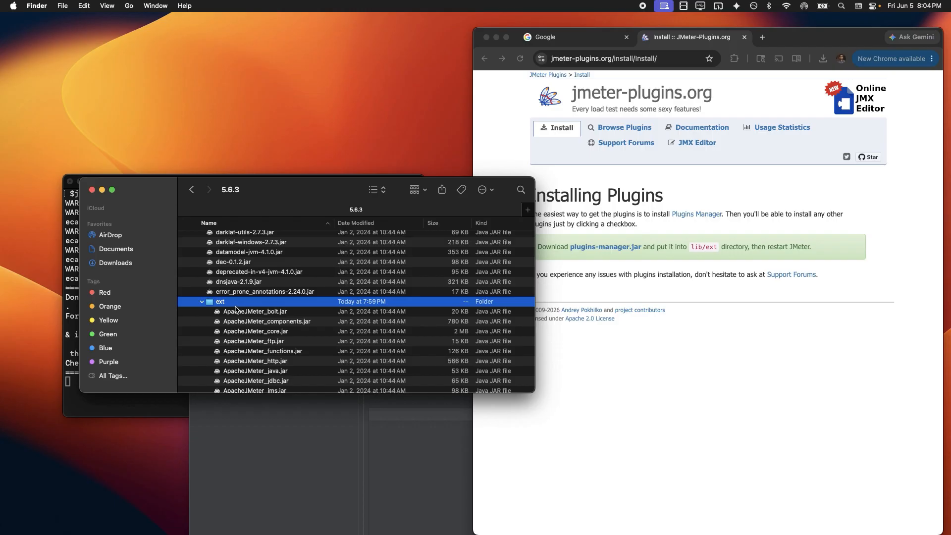
scroll(245, 320, "down", 8)
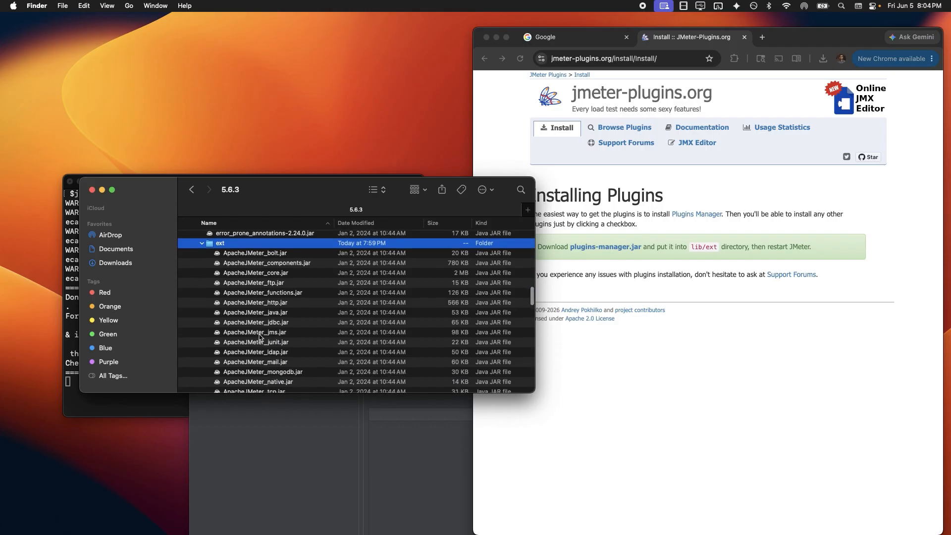
scroll(272, 333, "up", 3)
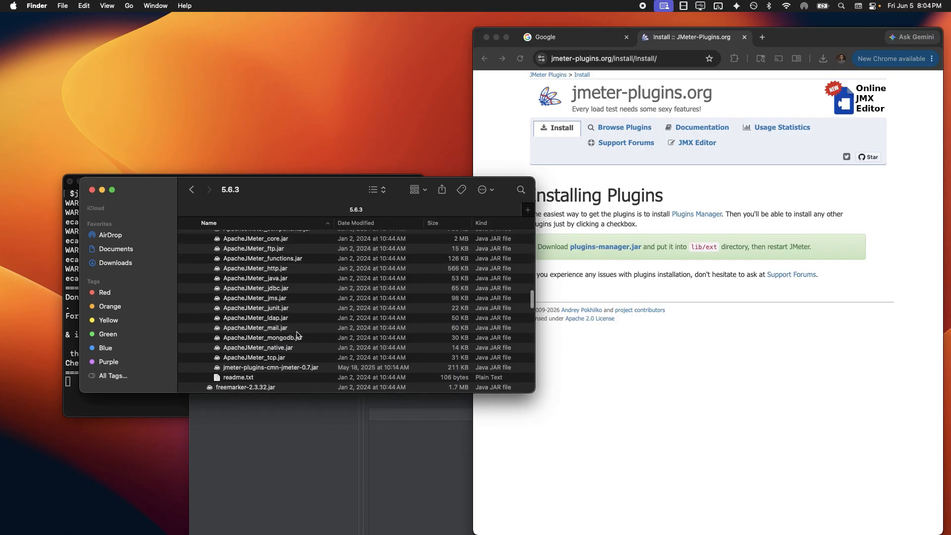
left_click(280, 330)
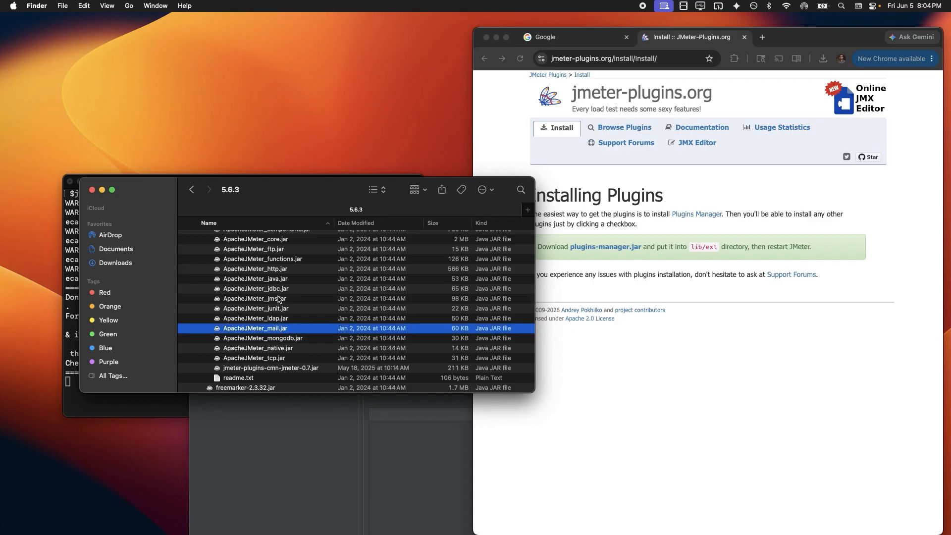
left_click(277, 271)
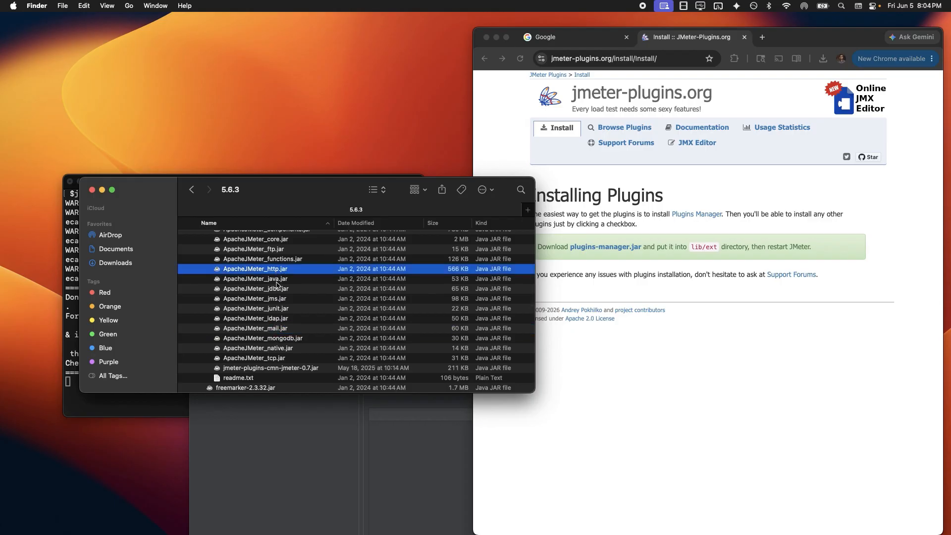
left_click(273, 249)
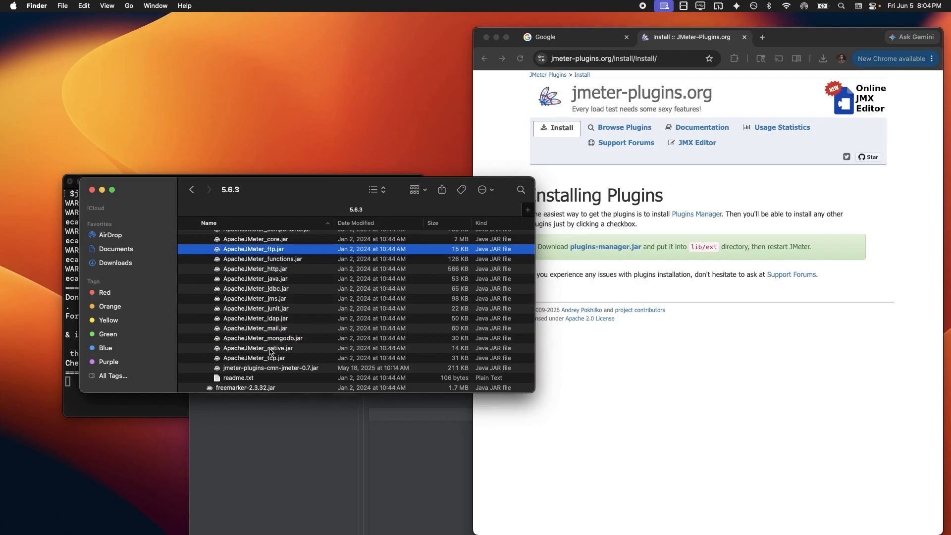
left_click(274, 370)
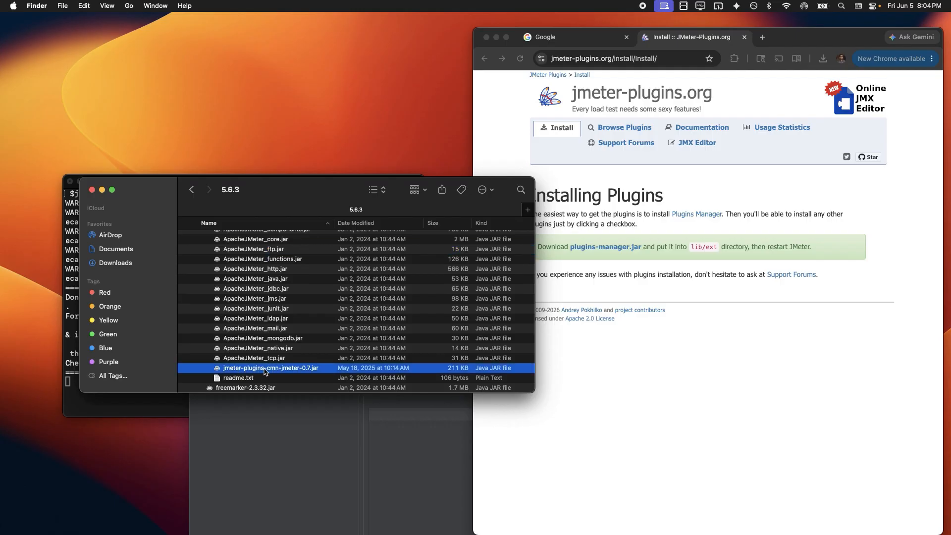
scroll(280, 371, "down", 3)
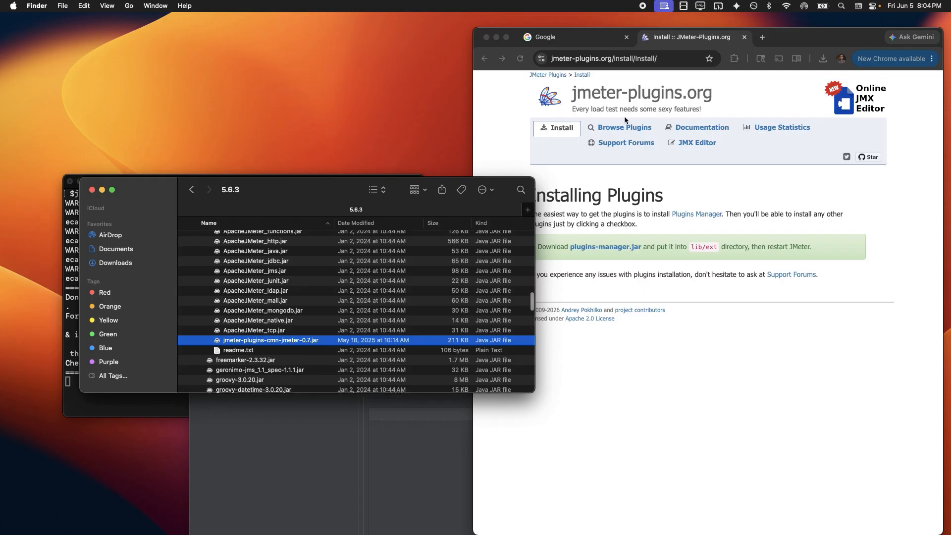
key("super+v")
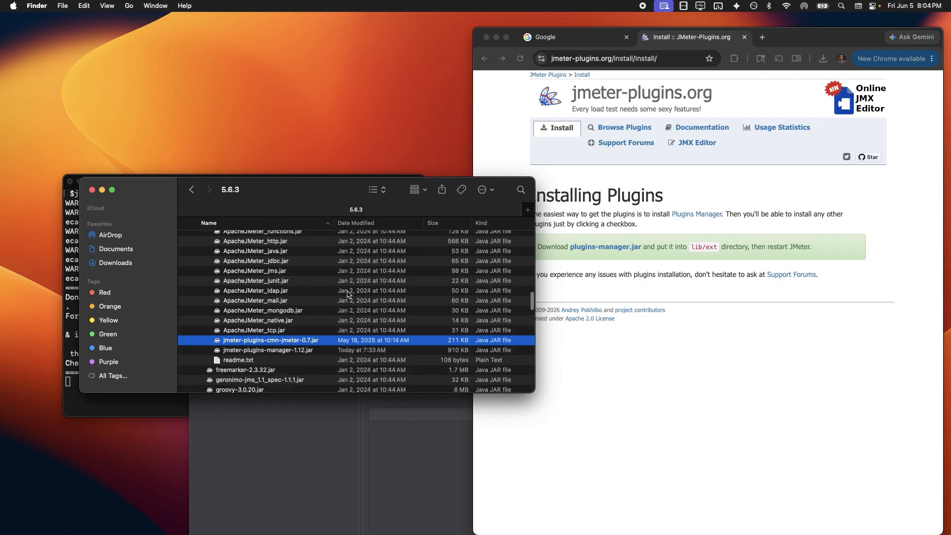
left_click(282, 352)
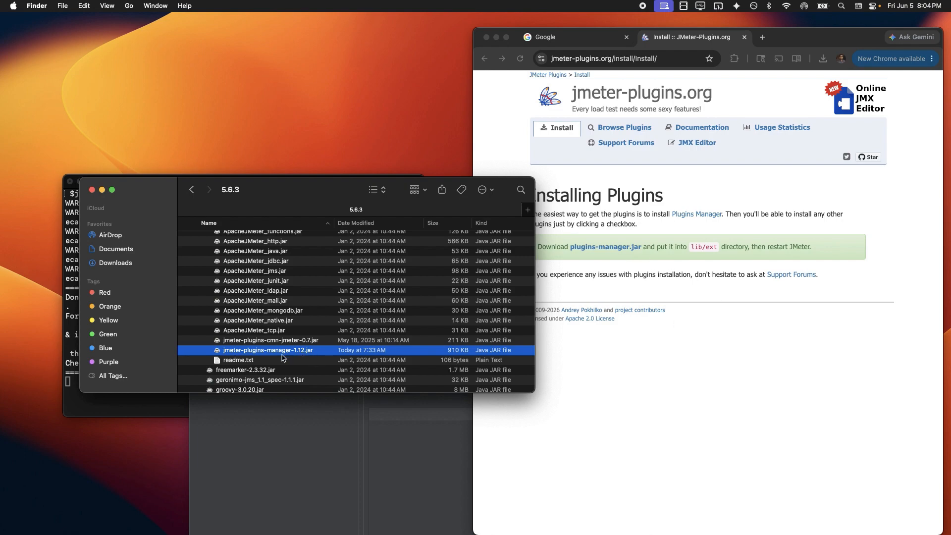
left_click(316, 462)
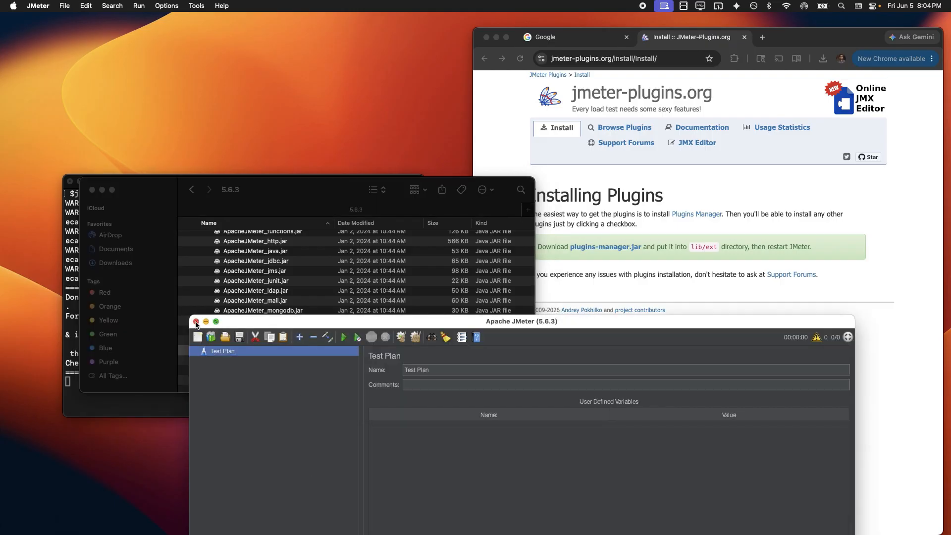
Quit JMeter and relaunch it by rerunning the jmeter command in Terminal
left_click(44, 6)
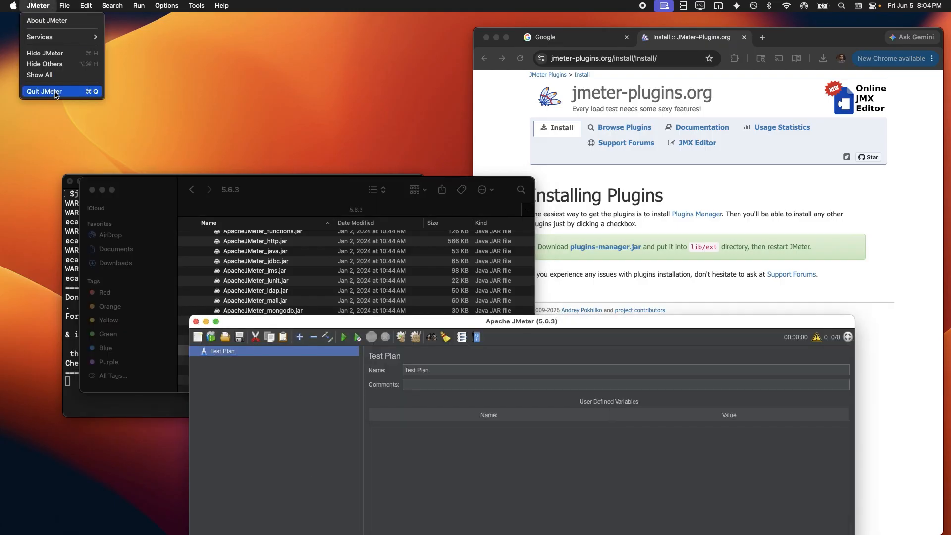
left_click(56, 92)
left_click(160, 412)
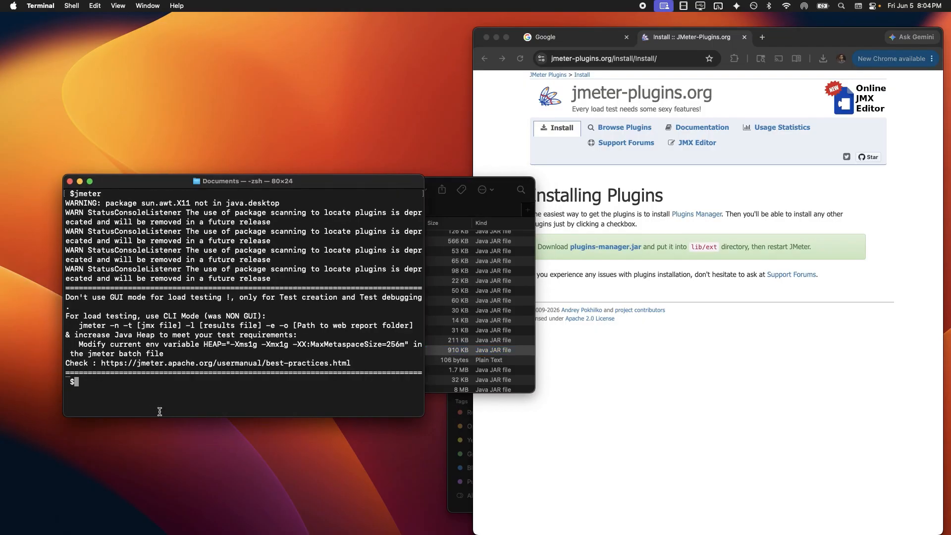
key("Up")
key("Return")
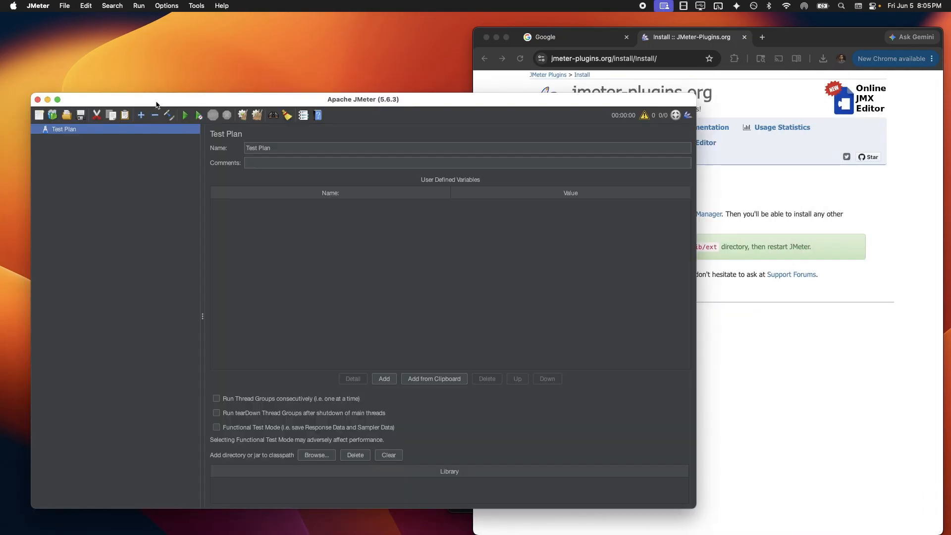
left_click_drag(156, 105, 189, 101)
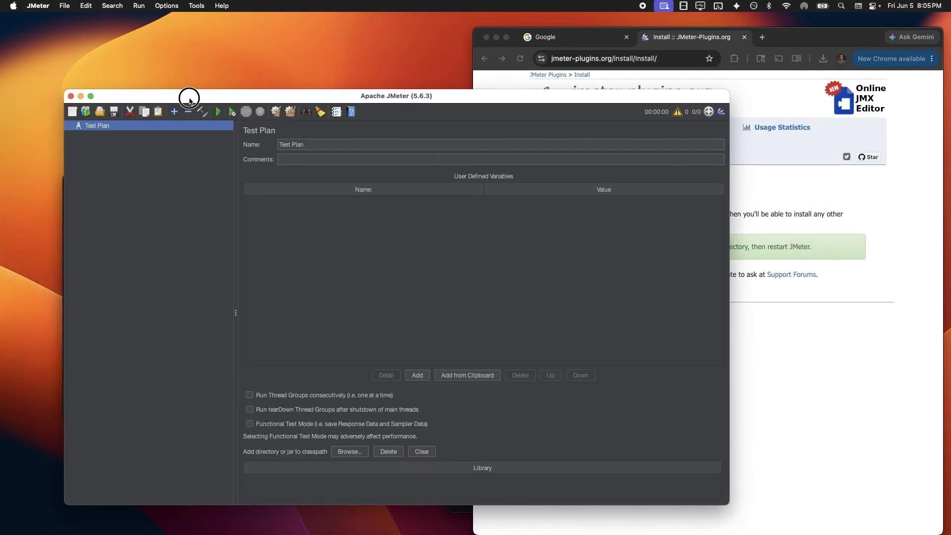
left_click(169, 6)
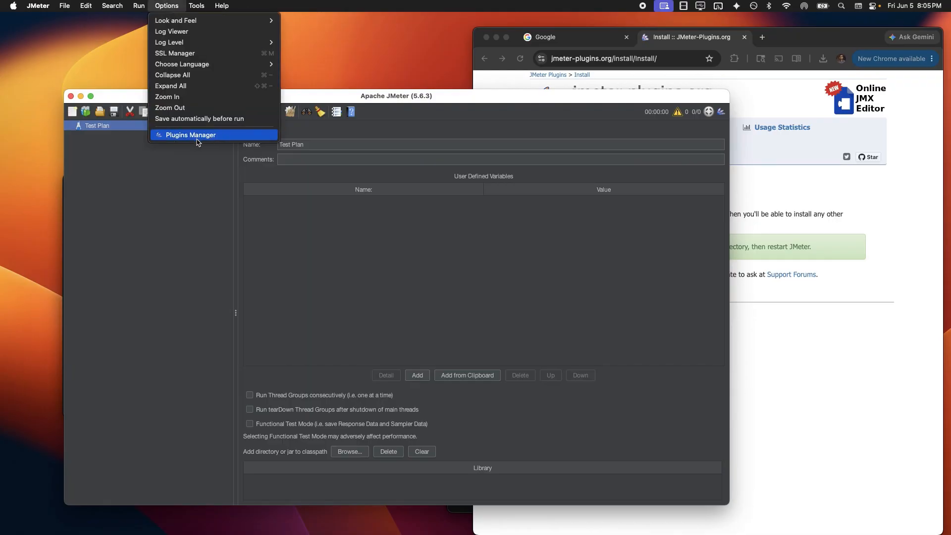
Open Options > Plugins Manager and centre its blank window before JMeter crashes
left_click(164, 138)
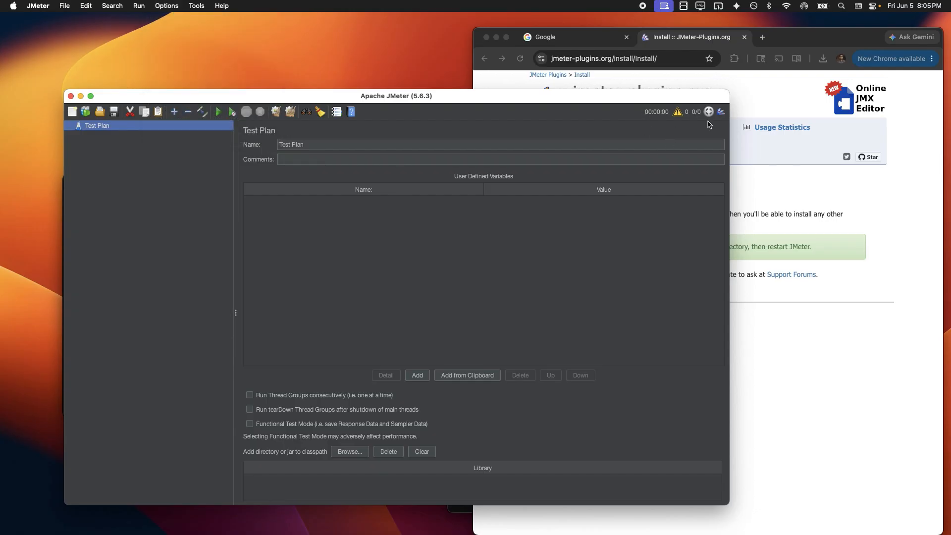
left_click_drag(718, 104, 693, 102)
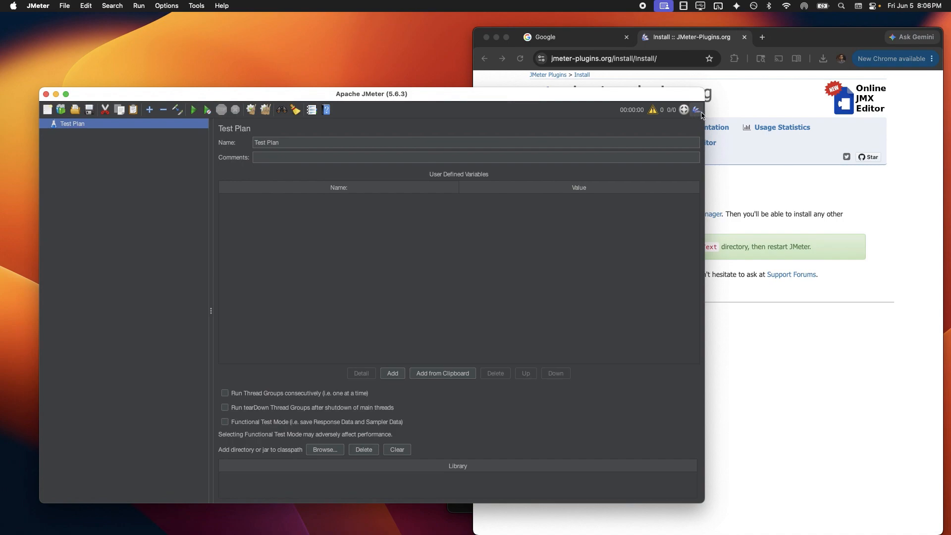
left_click(171, 9)
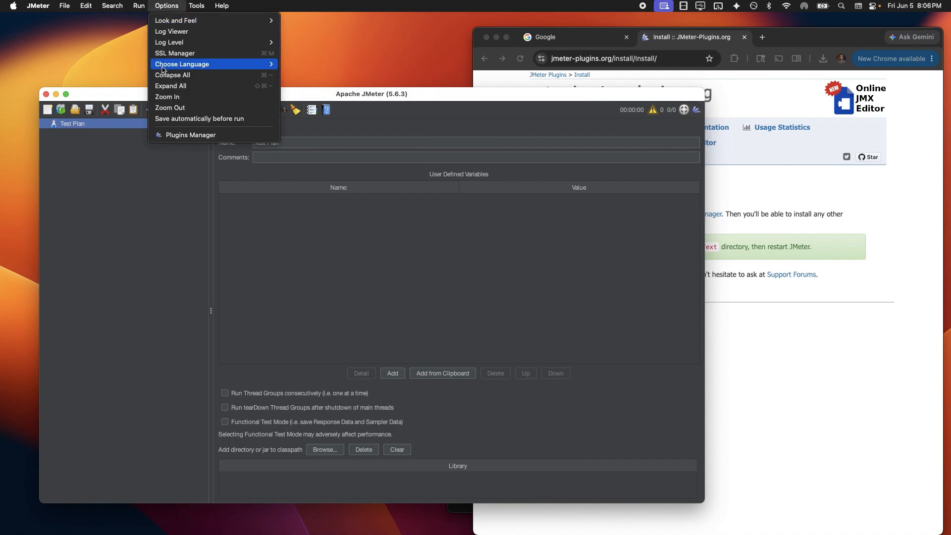
left_click(177, 135)
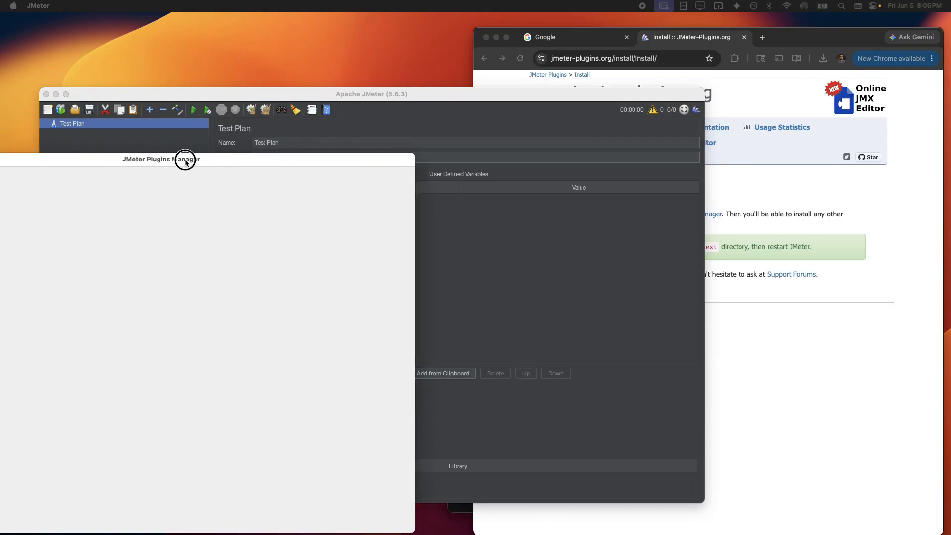
left_click_drag(185, 159, 461, 79)
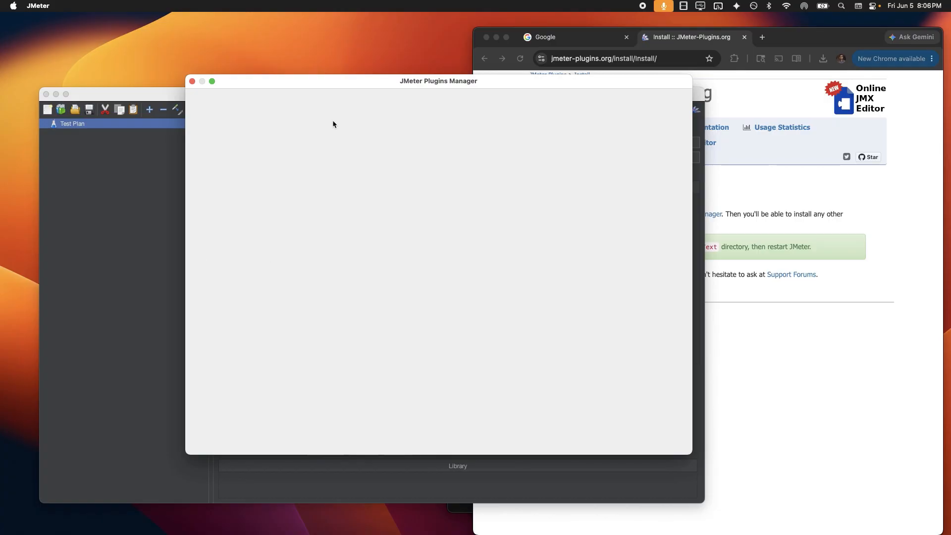
left_click_drag(295, 80, 263, 91)
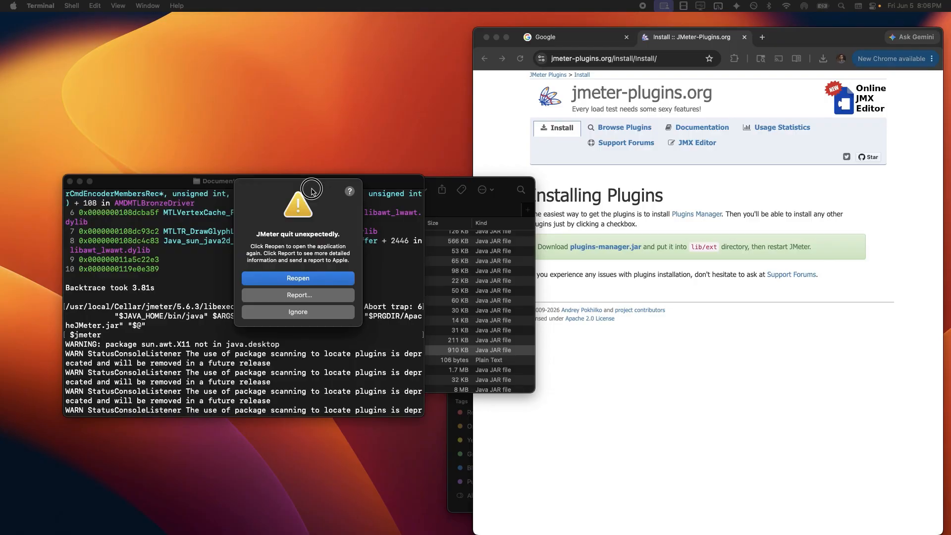
Reopen JMeter from the crash dialog, then return to the Terminal shell and the plugins page
left_click(294, 283)
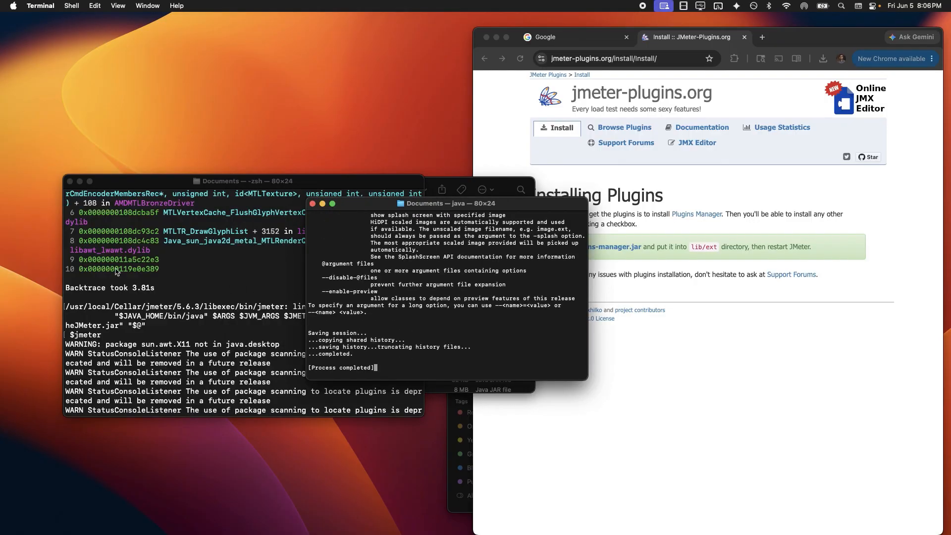
left_click(176, 274)
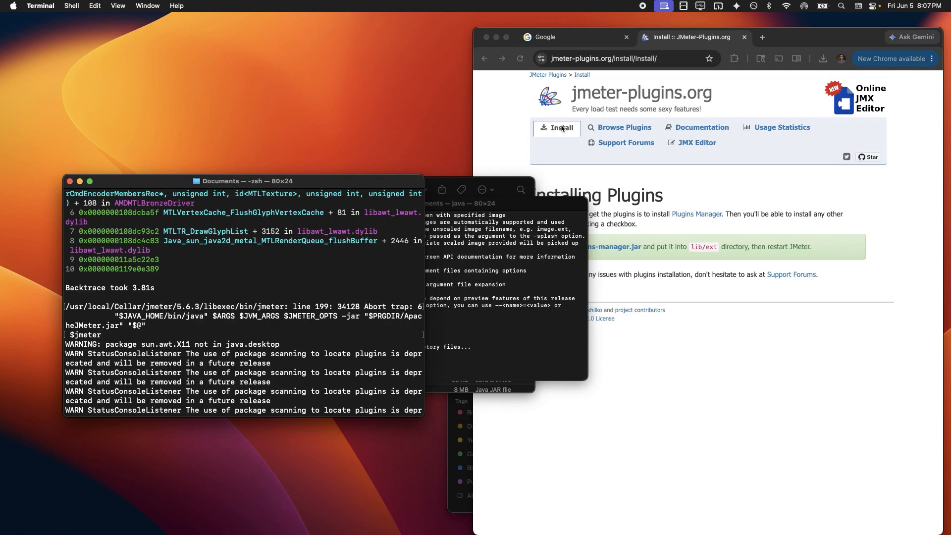
left_click(497, 126)
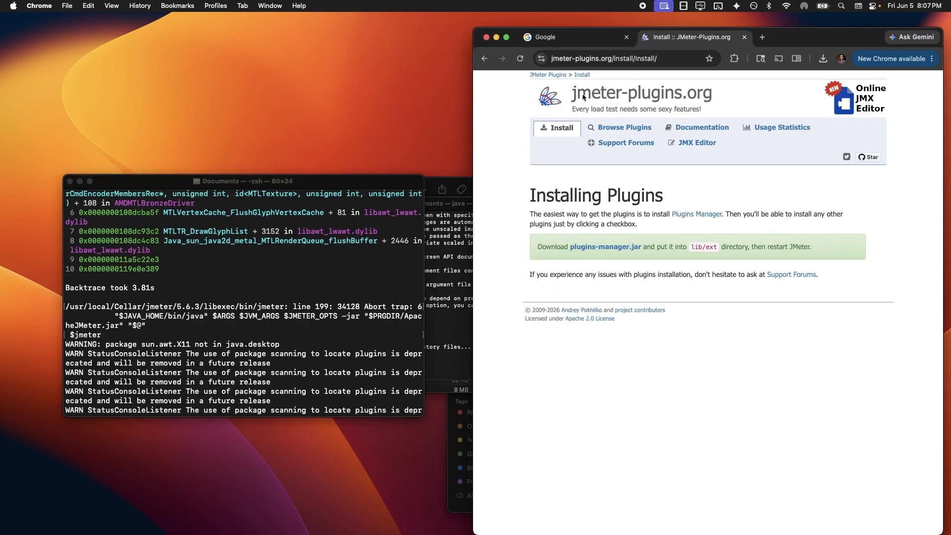
Search the jmeter-plugins.org catalogue for 'concurrency' and highlight Custom Thread Groups' thread group list
left_click_drag(576, 97, 663, 98)
left_click(663, 98)
left_click(611, 129)
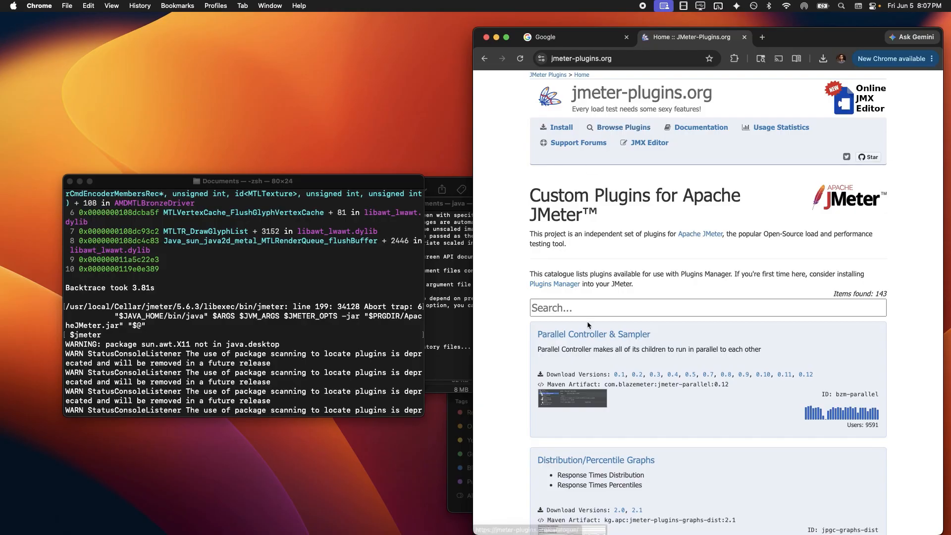
left_click(579, 311)
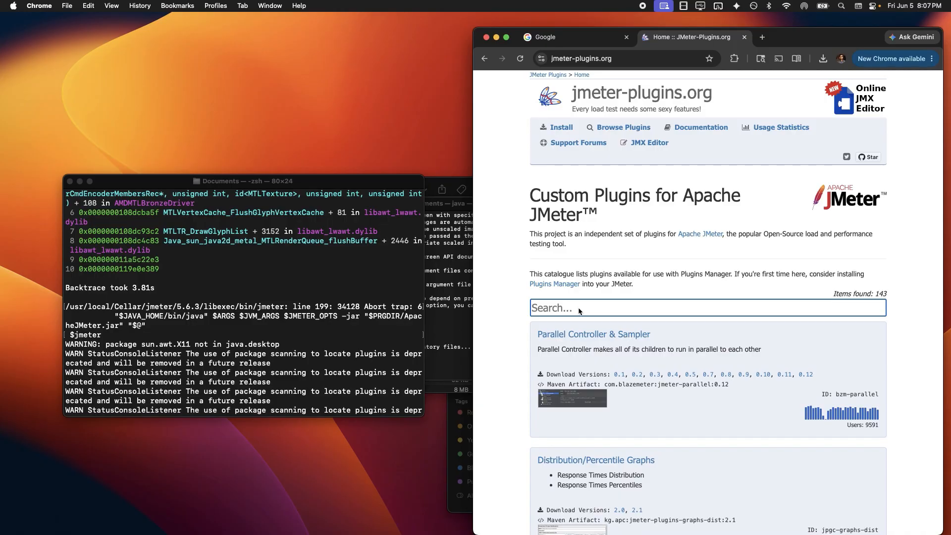
type("con")
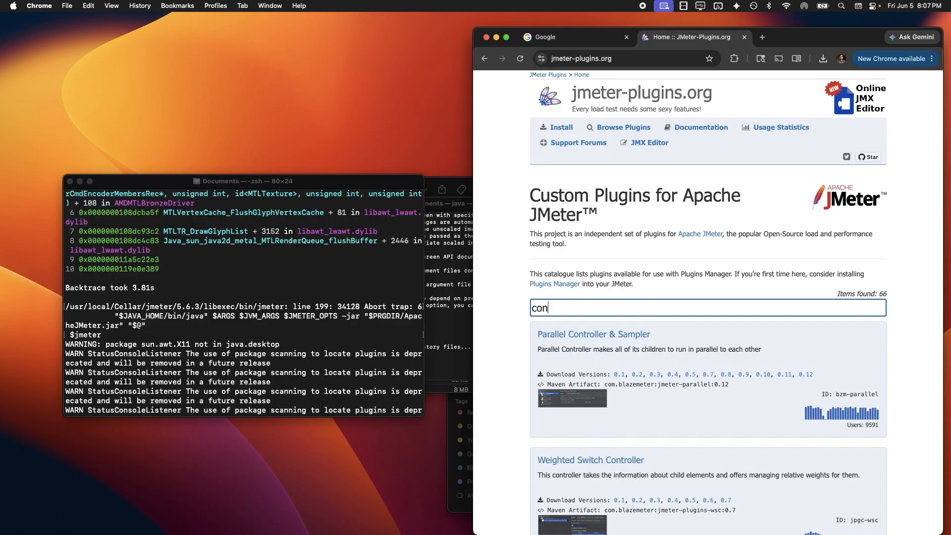
type("currency")
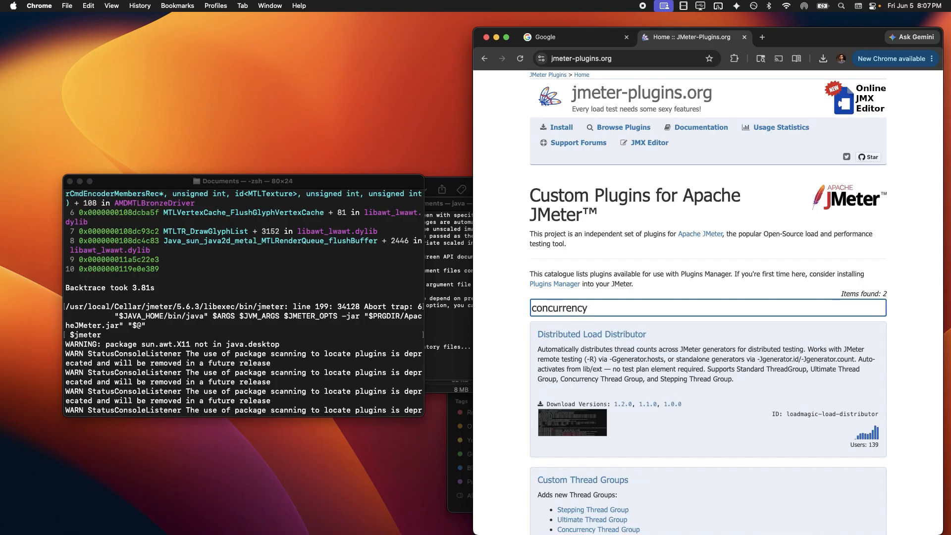
scroll(574, 392, "down", 5)
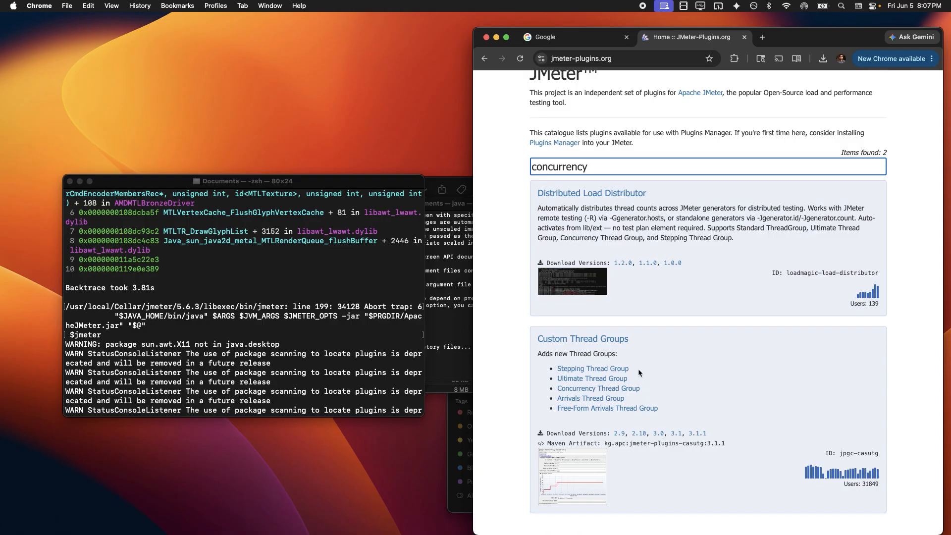
mouse_move(638, 369)
left_mouse_down()
mouse_move(672, 402)
mouse_move(629, 369)
left_mouse_up()
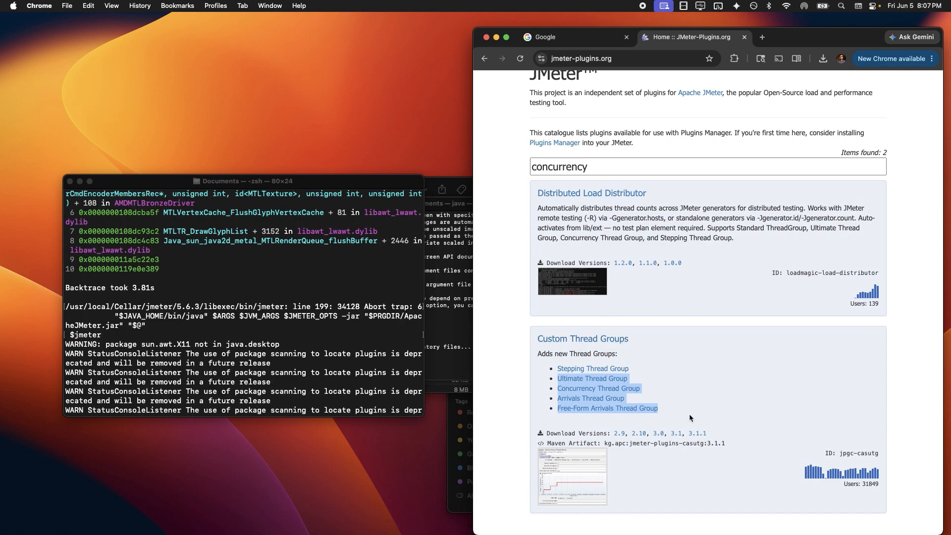
Download Custom Thread Groups 3.1.1 and find jmeter-plugins-casutg-3.1.1.jar in the ext folder
left_click(698, 433)
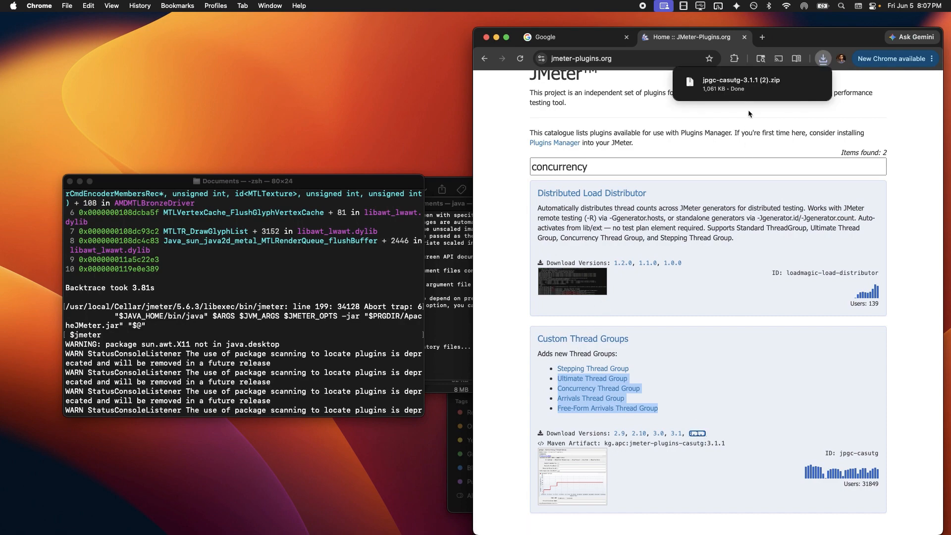
mouse_move(774, 80)
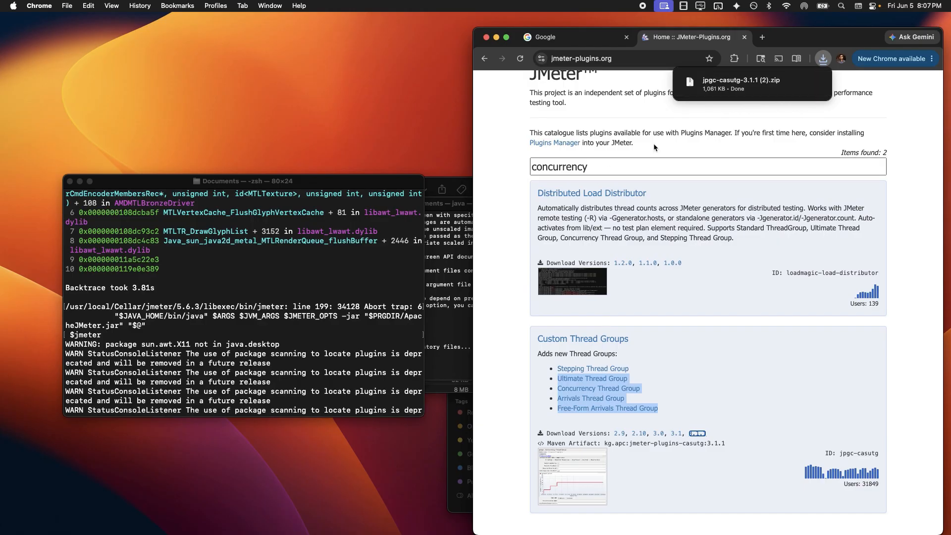
left_click(797, 83)
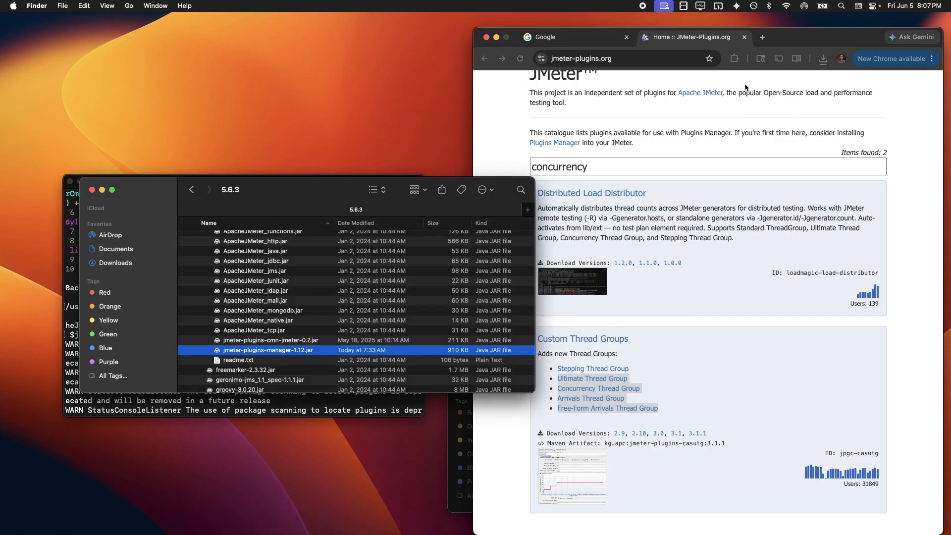
left_click(252, 331)
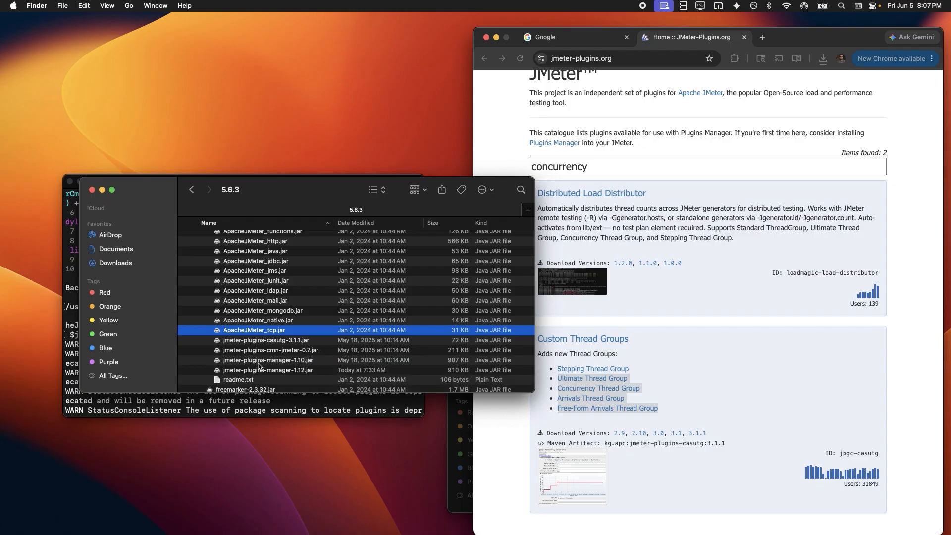
left_click(268, 343)
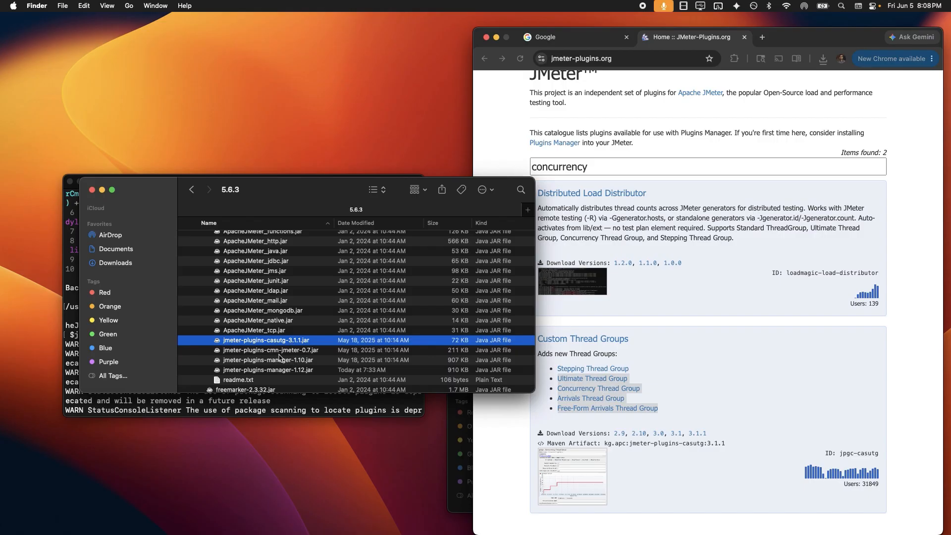
left_click(279, 354)
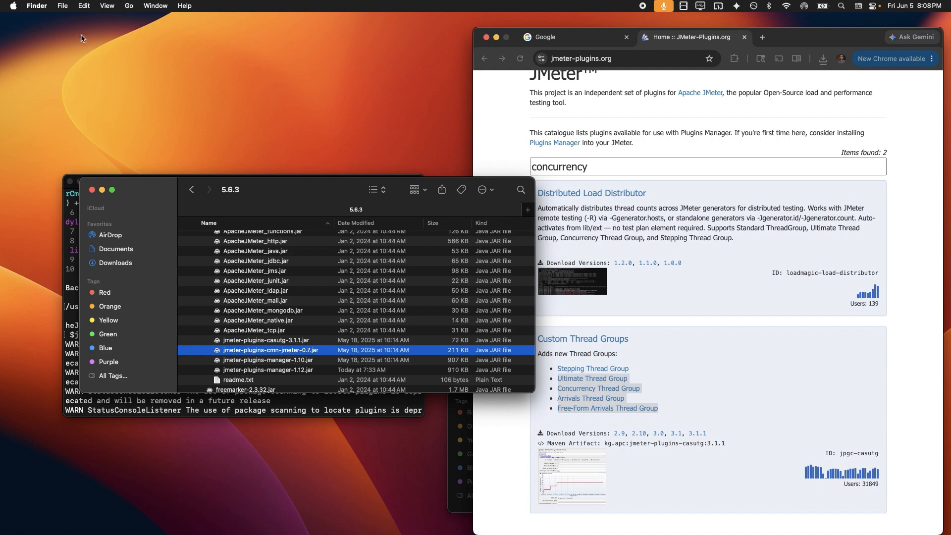
Relaunch JMeter from Terminal so it loads the Custom Thread Groups plugin
left_click(218, 414)
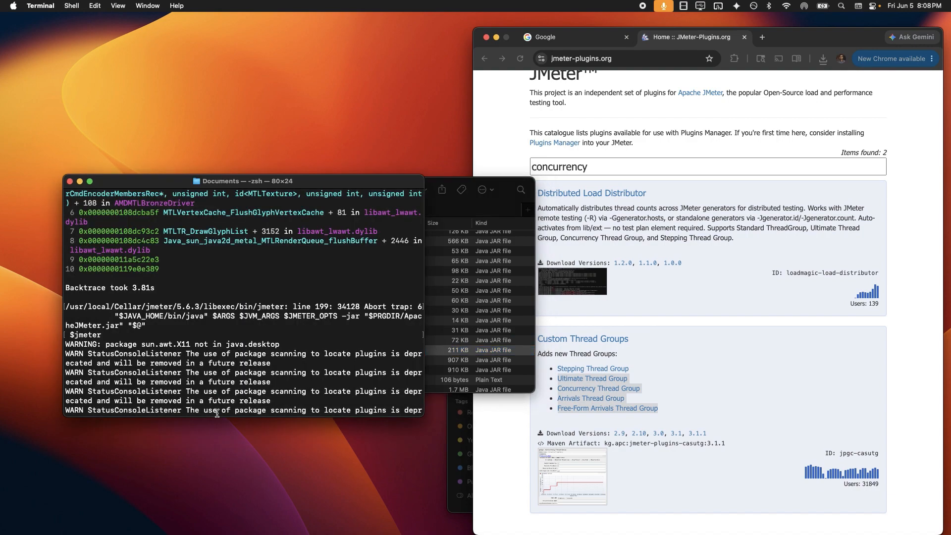
key("Up")
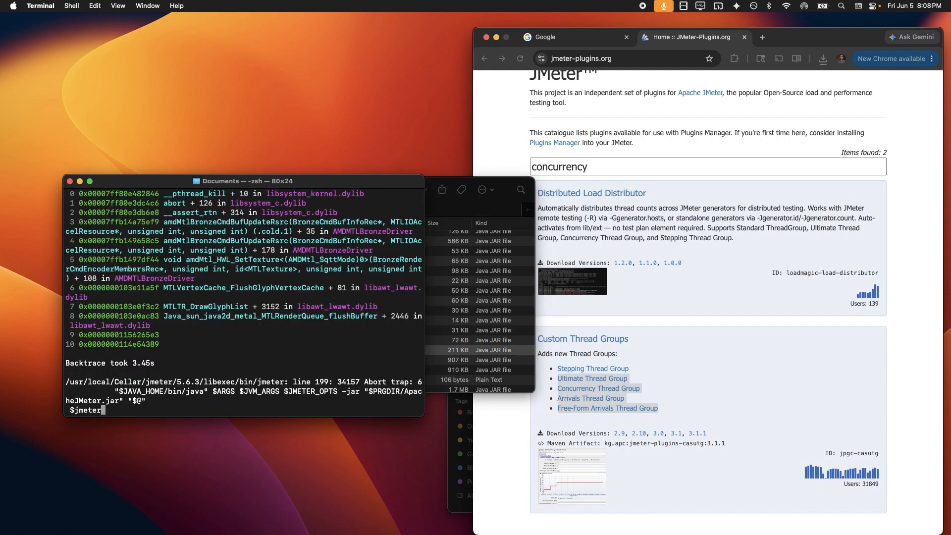
key("Return")
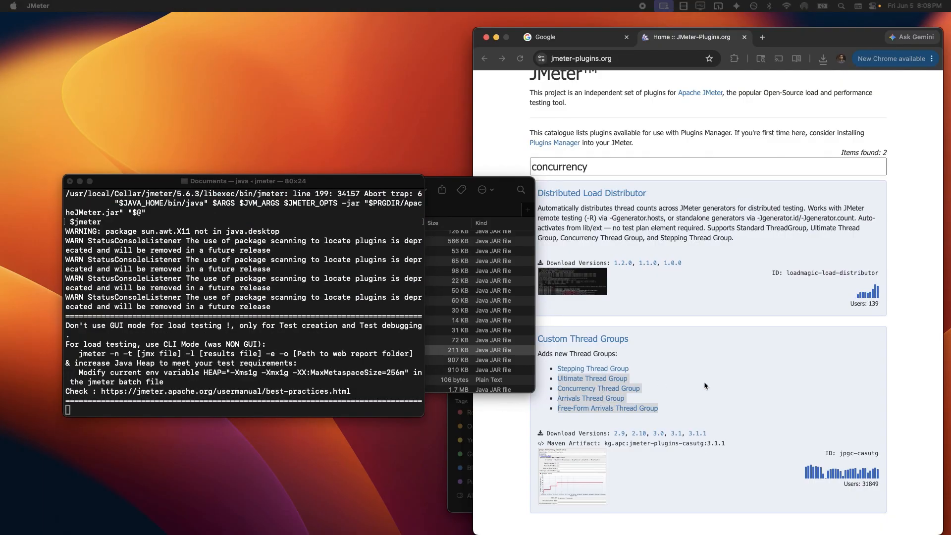
left_click(689, 382)
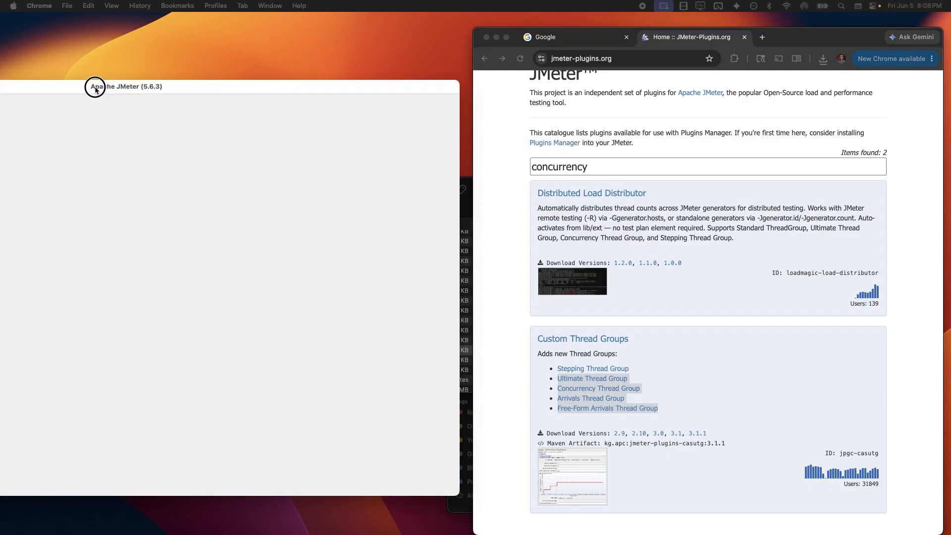
left_click_drag(96, 84, 313, 89)
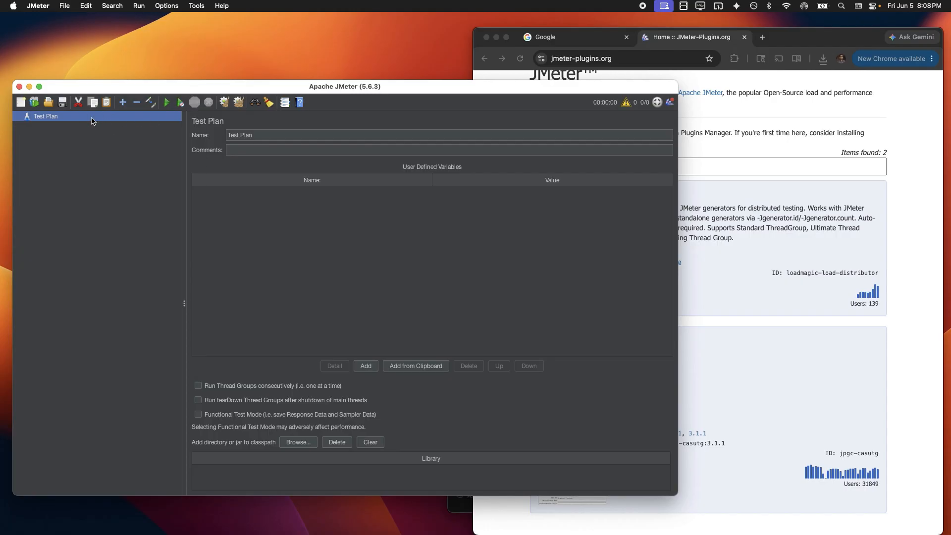
Check Test Plan's Add > Threads (Users) menu lists the jp@gc Stepping and Ultimate thread groups
right_click(91, 121)
mouse_move(102, 124)
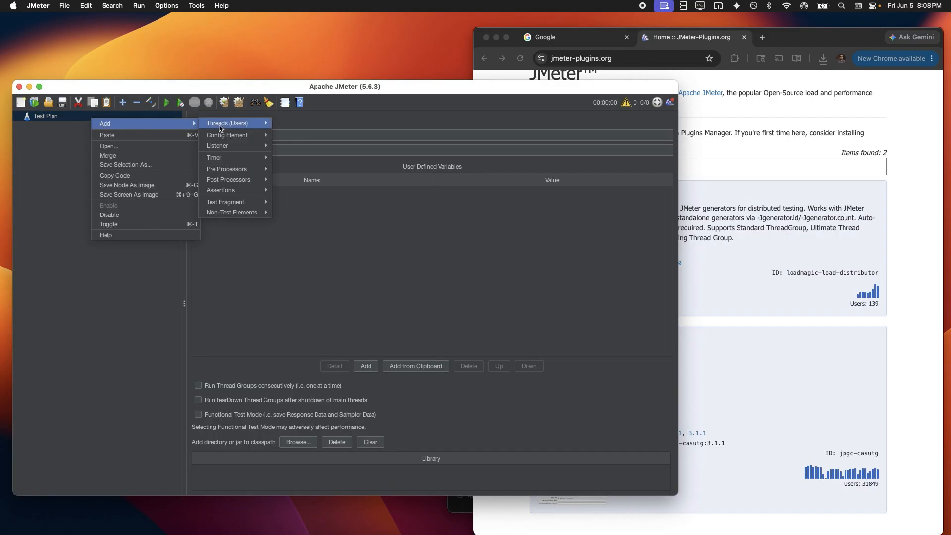
mouse_move(224, 128)
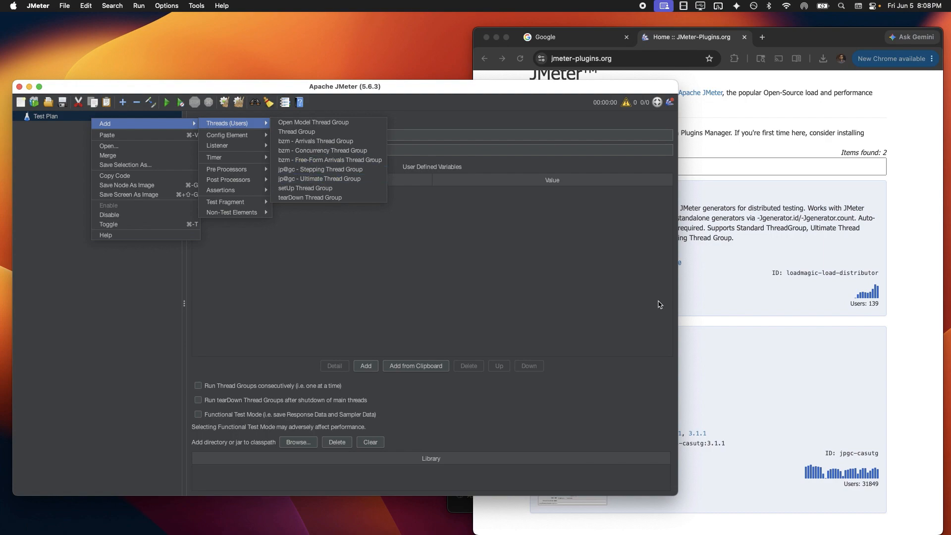
left_click(731, 322)
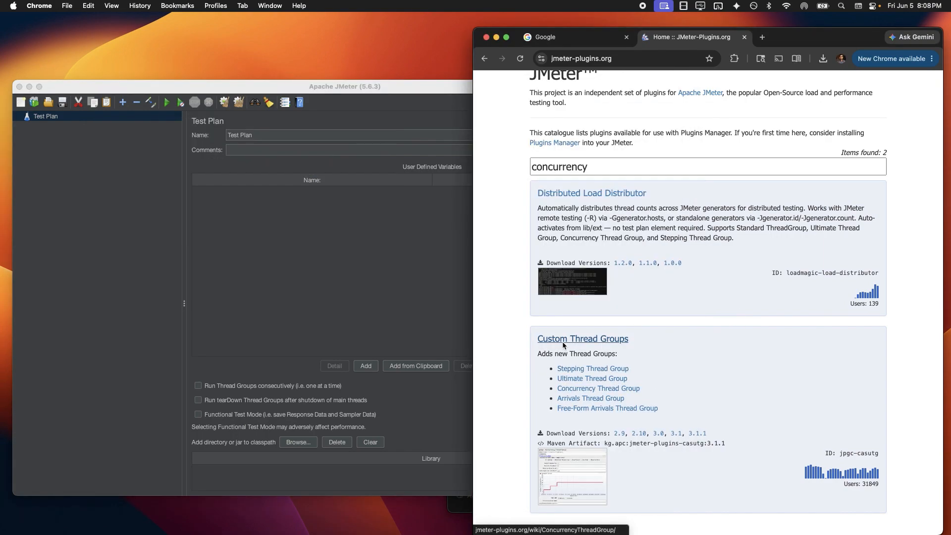
Highlight the Custom Thread Groups heading and description in the plugin catalogue
left_click_drag(544, 352, 546, 373)
double_click(568, 353)
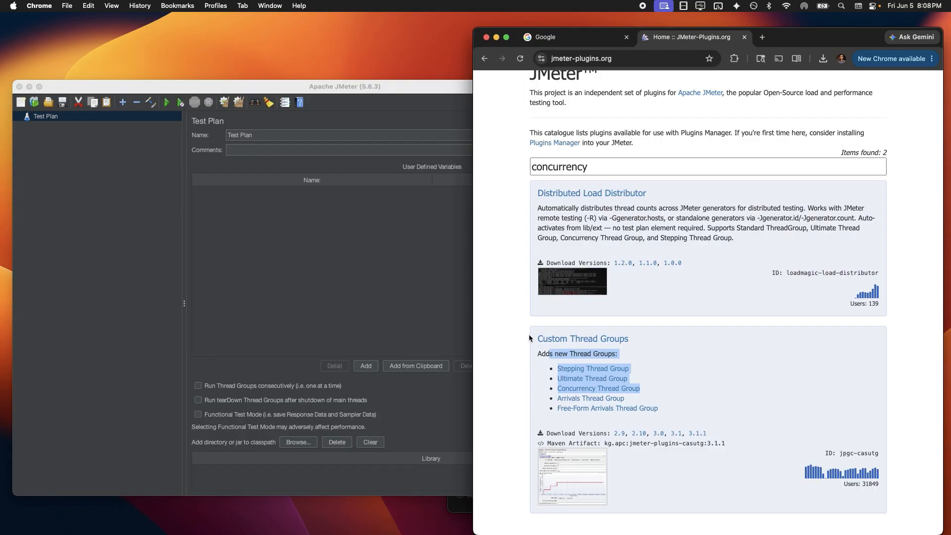
left_click_drag(529, 335, 626, 333)
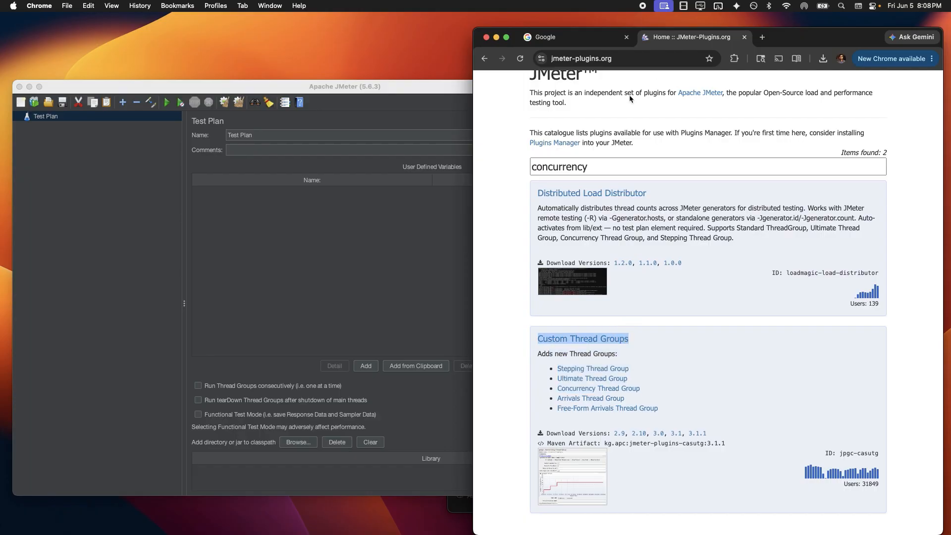
scroll(630, 97, "up", 5)
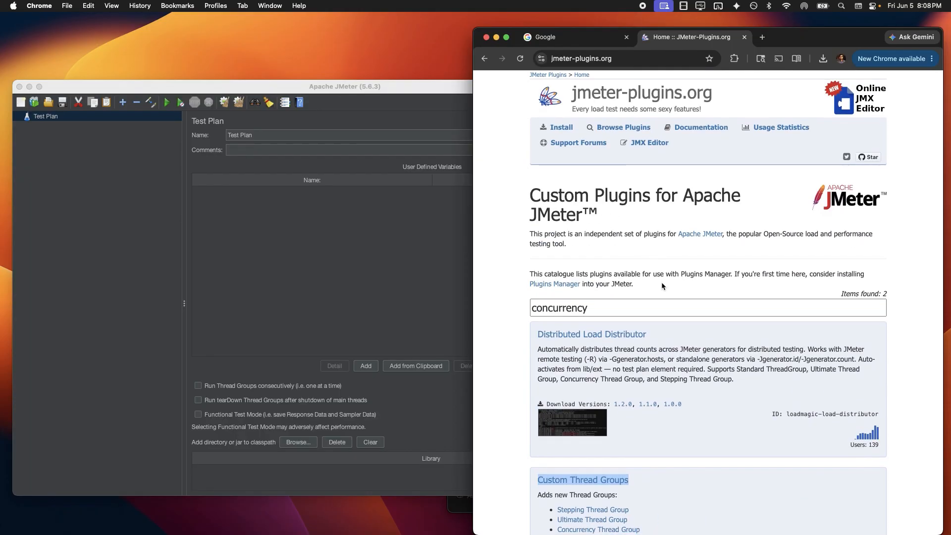
scroll(661, 283, "down", 5)
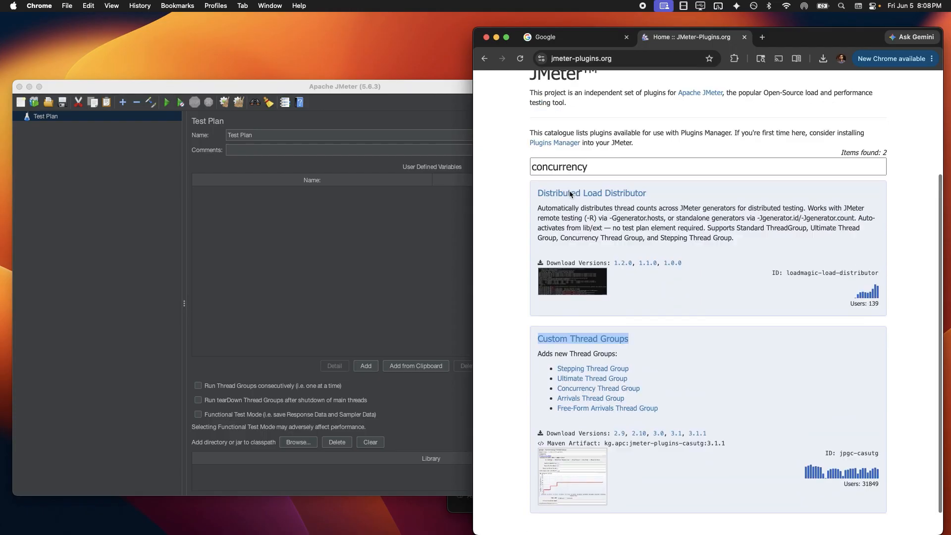
scroll(577, 237, "up", 4)
scroll(614, 369, "down", 5)
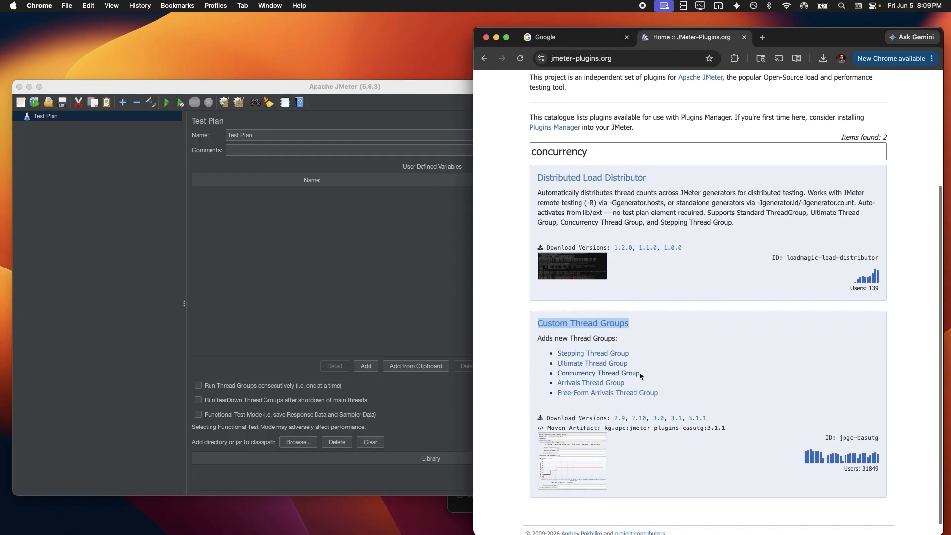
In JMeter, select Test Plan and open its add-element menu, then dismiss it
left_click(167, 122)
right_click(150, 115)
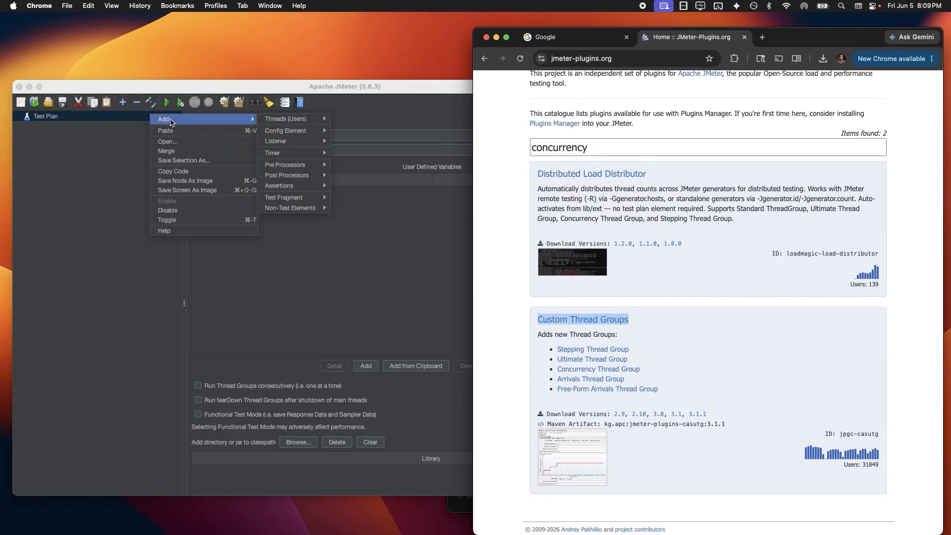
left_click(55, 164)
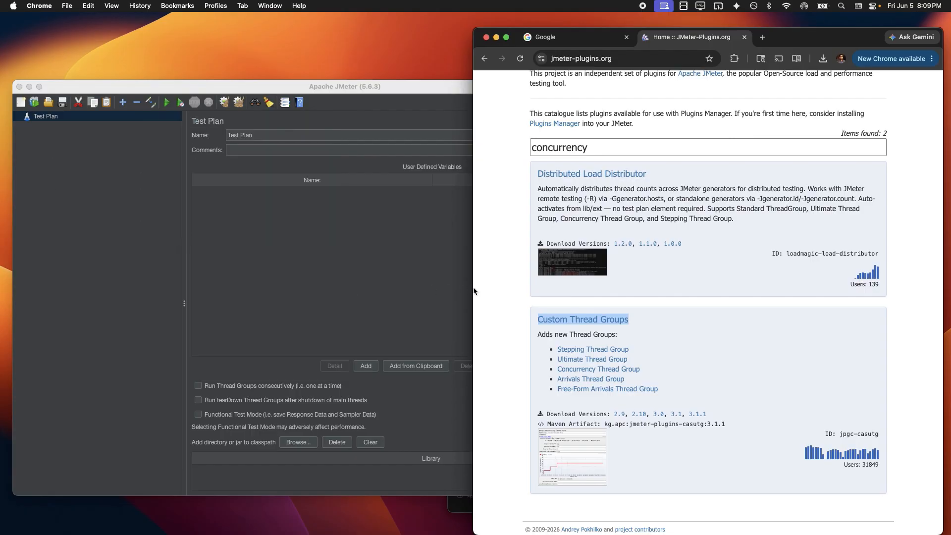
Replace the 'concurrency' search with 'timer' and browse its three results, including Throughput Shaping Timer
scroll(570, 223, "up", 5)
left_click_drag(590, 308, 527, 313)
type("timer")
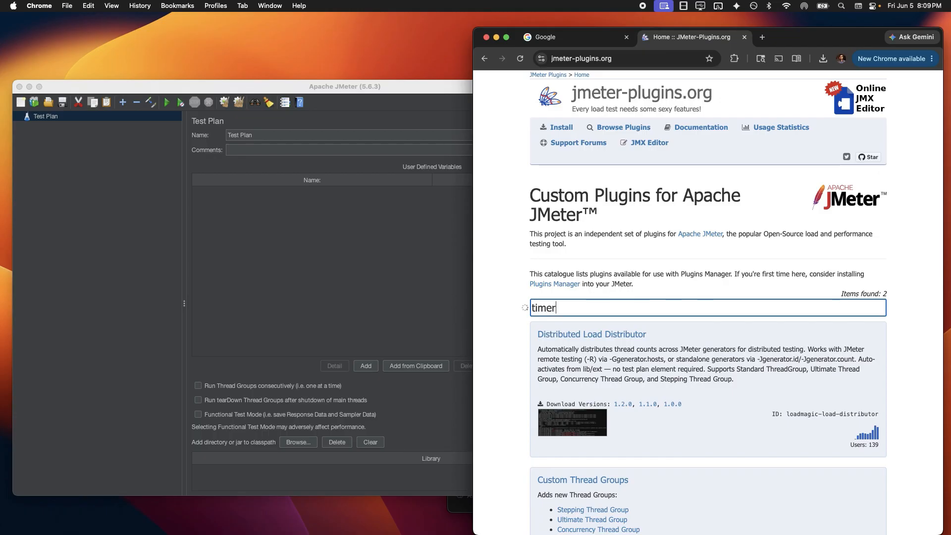
scroll(528, 309, "down", 5)
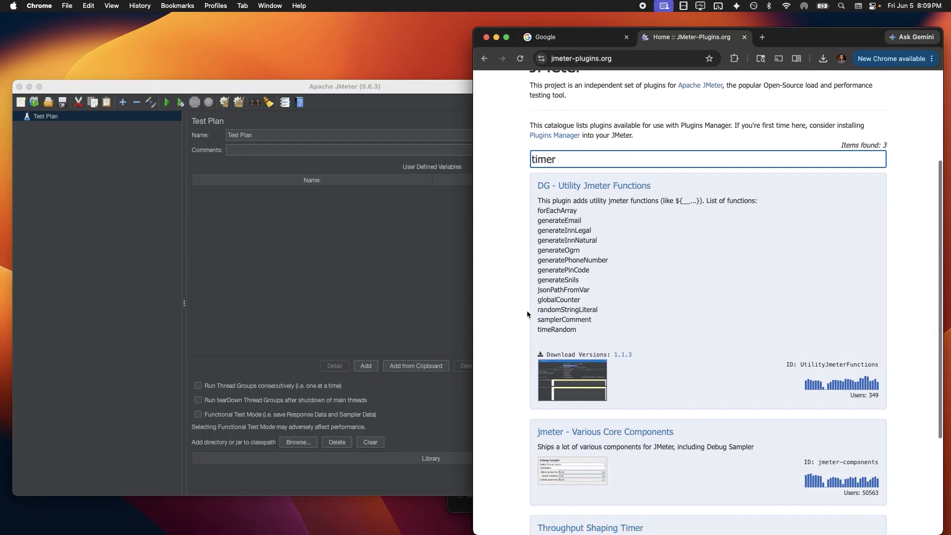
scroll(631, 354, "down", 1)
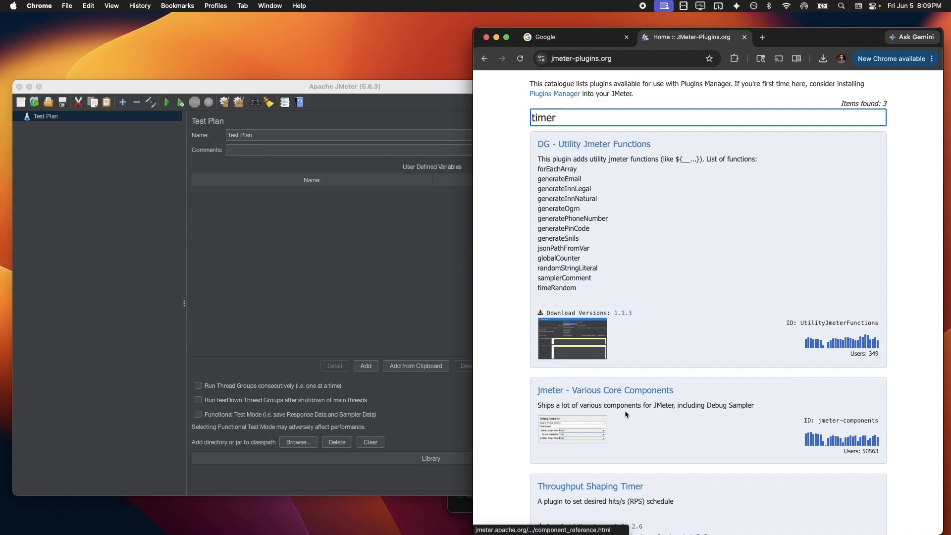
scroll(625, 410, "down", 3)
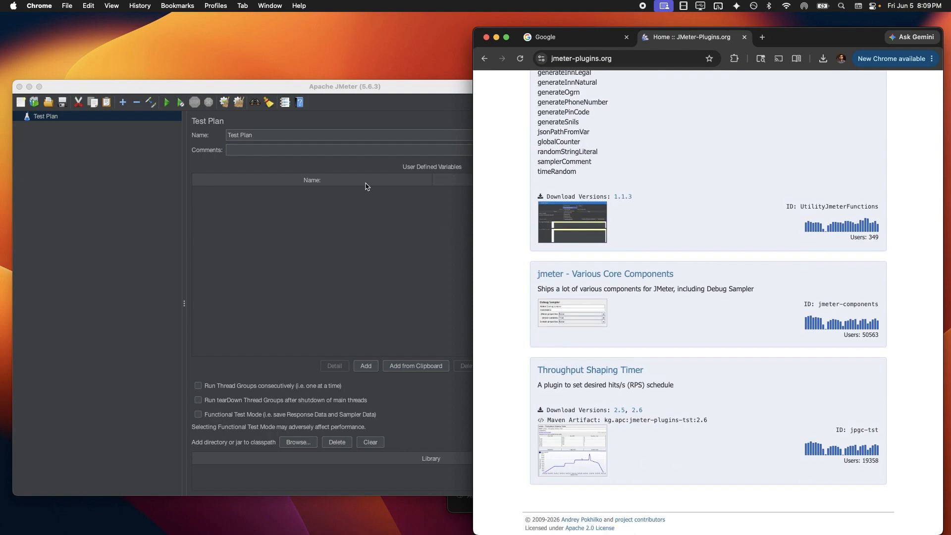
left_click_drag(308, 92, 407, 252)
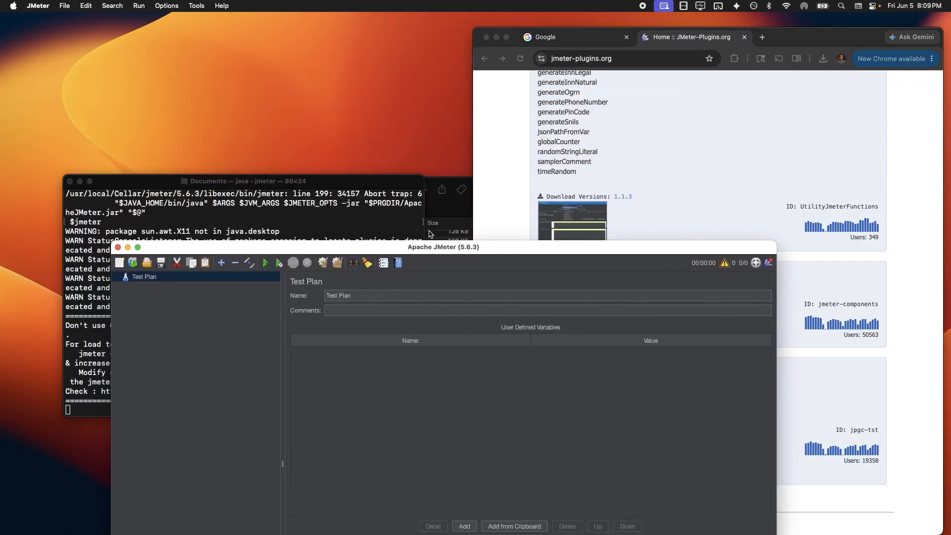
left_click(440, 233)
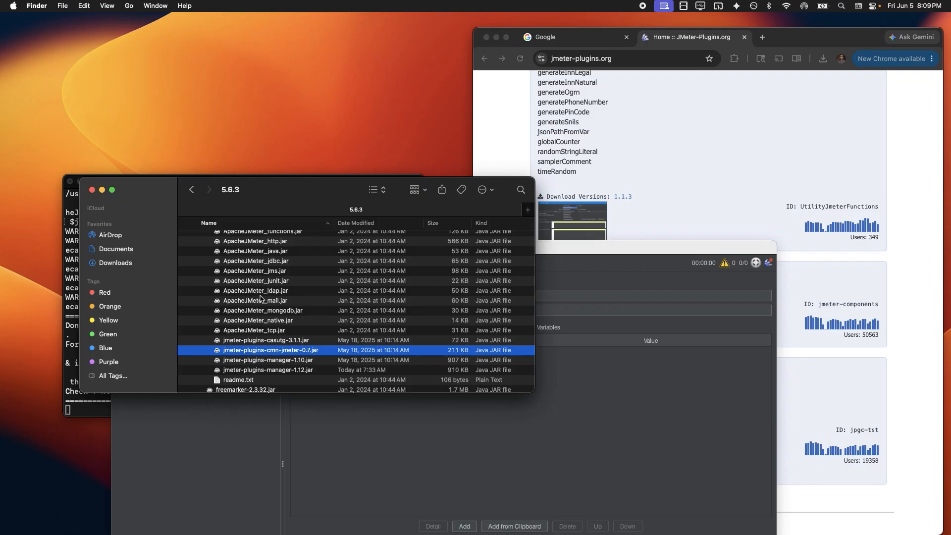
scroll(259, 294, "up", 5)
left_click(225, 343)
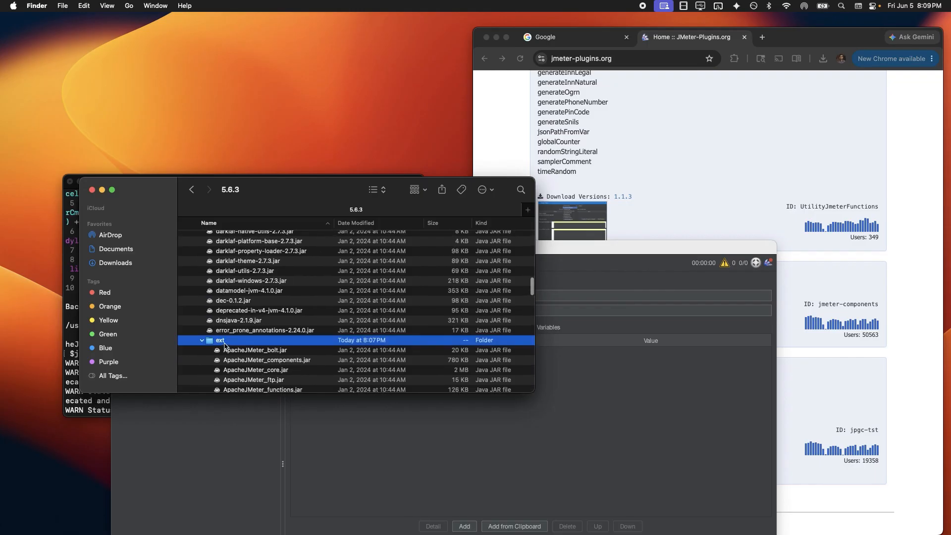
left_click(676, 429)
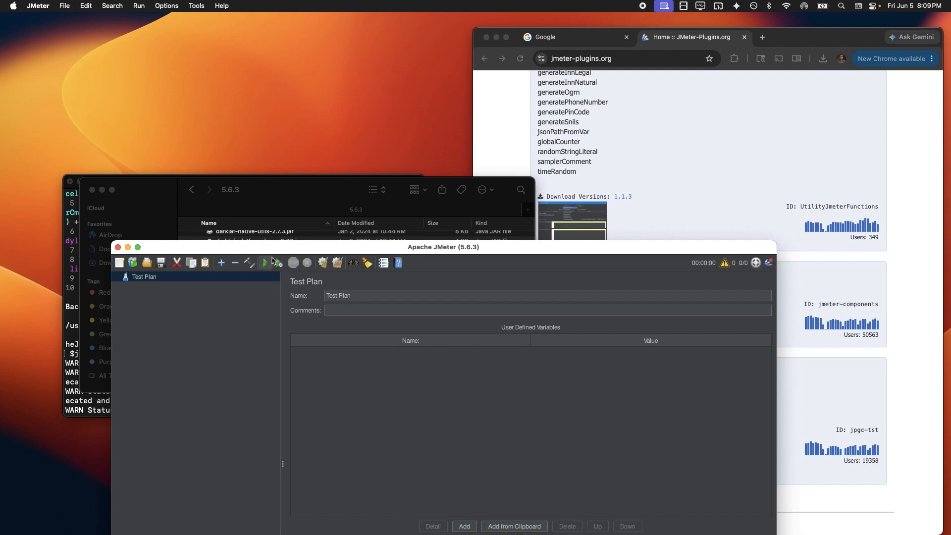
Add a jp@gc - Ultimate Thread Group under the Test Plan via Threads (Users)
left_click_drag(276, 250, 271, 181)
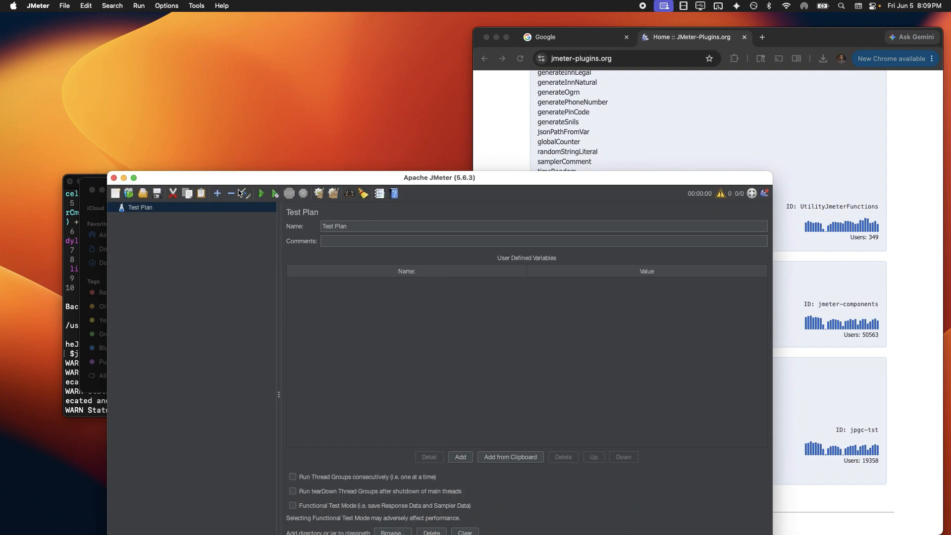
right_click(226, 208)
mouse_move(241, 213)
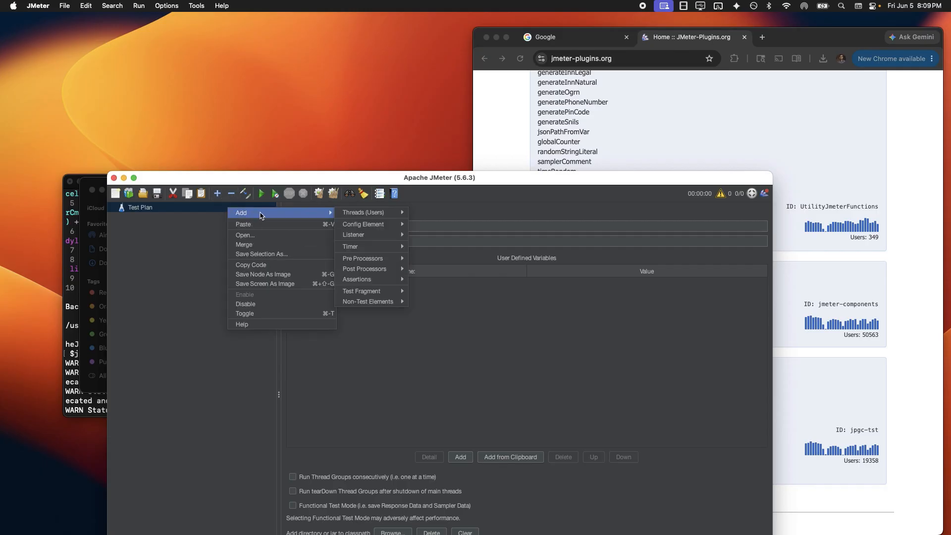
mouse_move(357, 213)
left_click(445, 269)
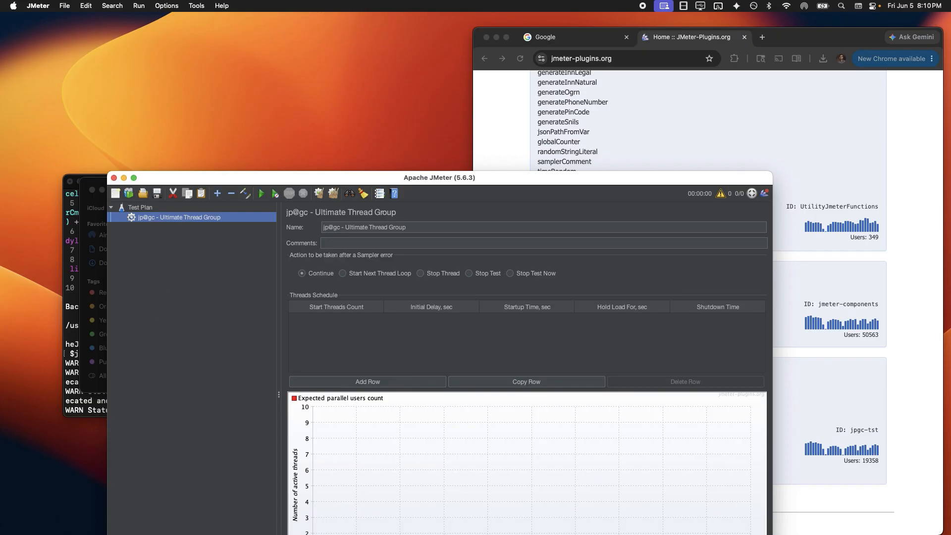
Check the Ultimate Thread Group's add options without adding anything, then reposition the JMeter window
right_click(218, 222)
left_click(161, 259)
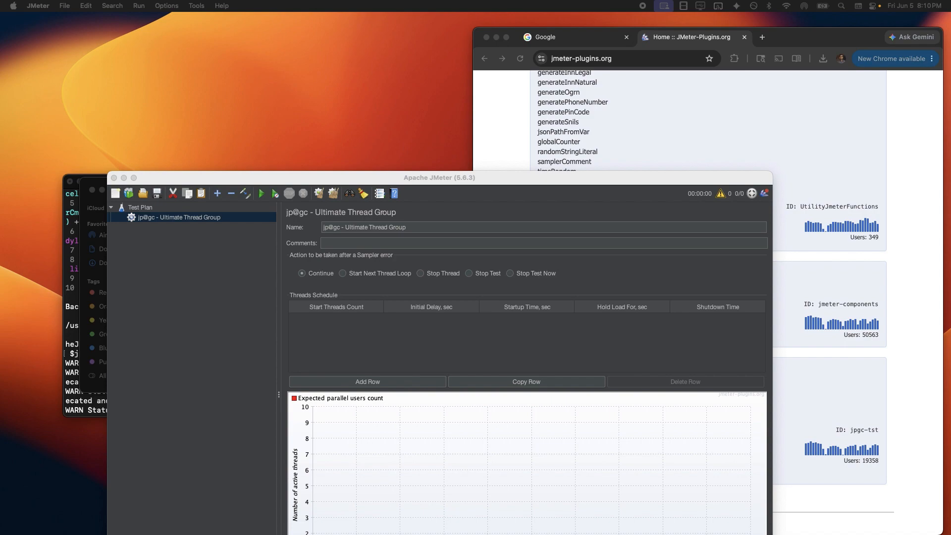
left_click(196, 312)
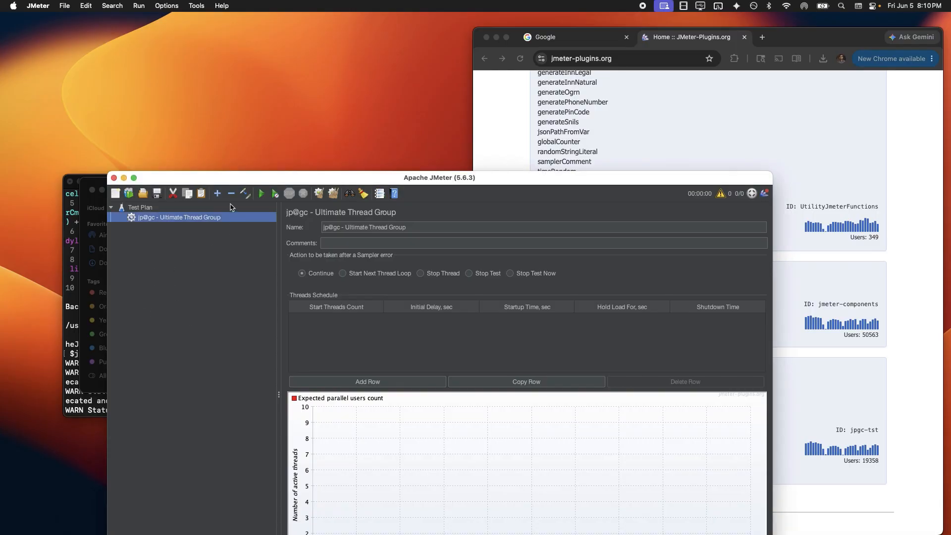
left_click_drag(210, 177, 161, 104)
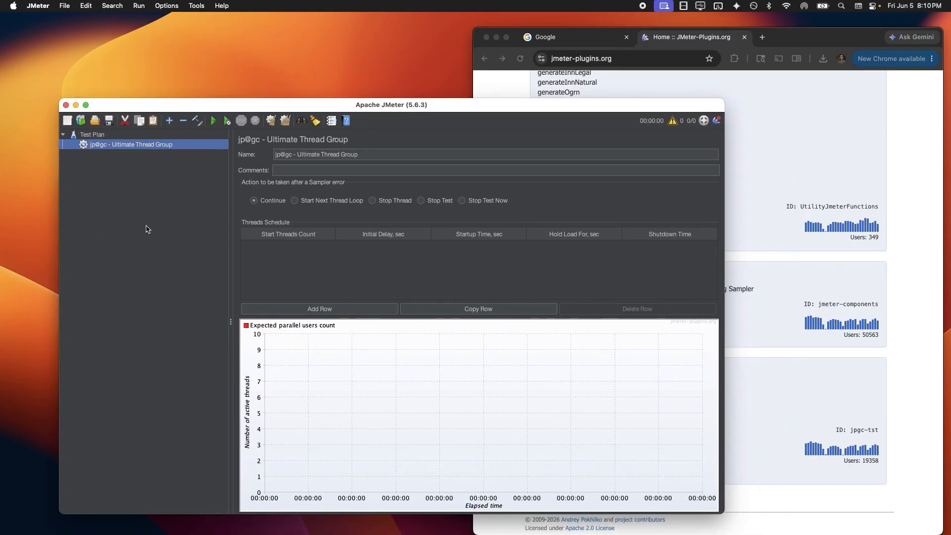